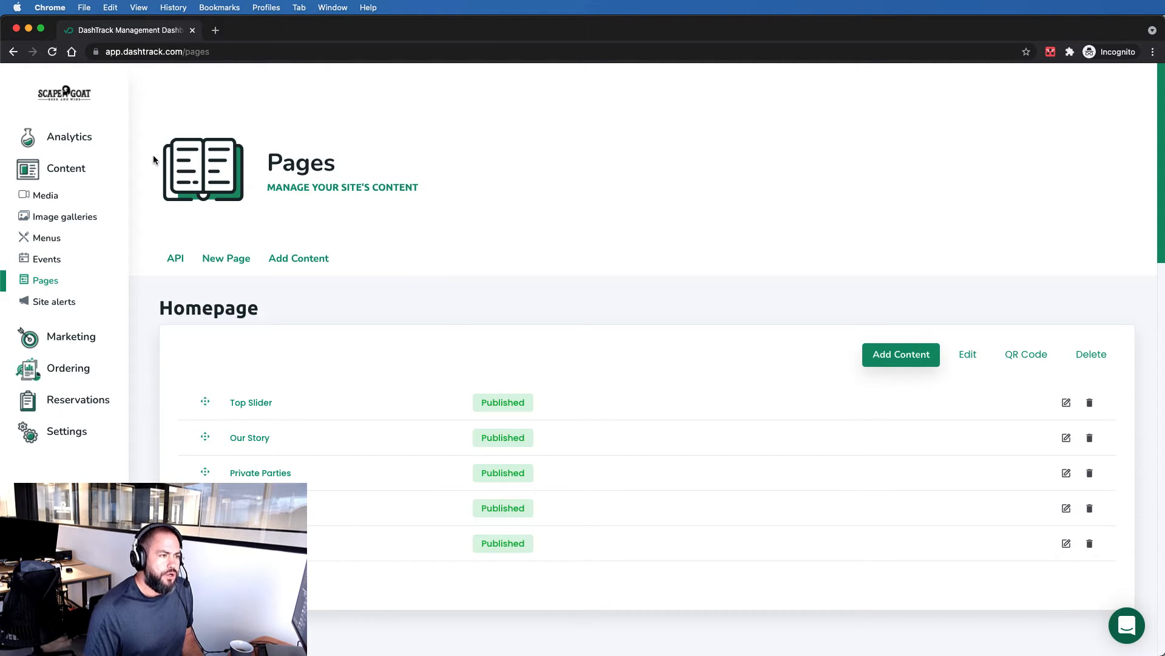
Step: Open the QR code generator for the page listed directly below Coming Soon
click(62, 171)
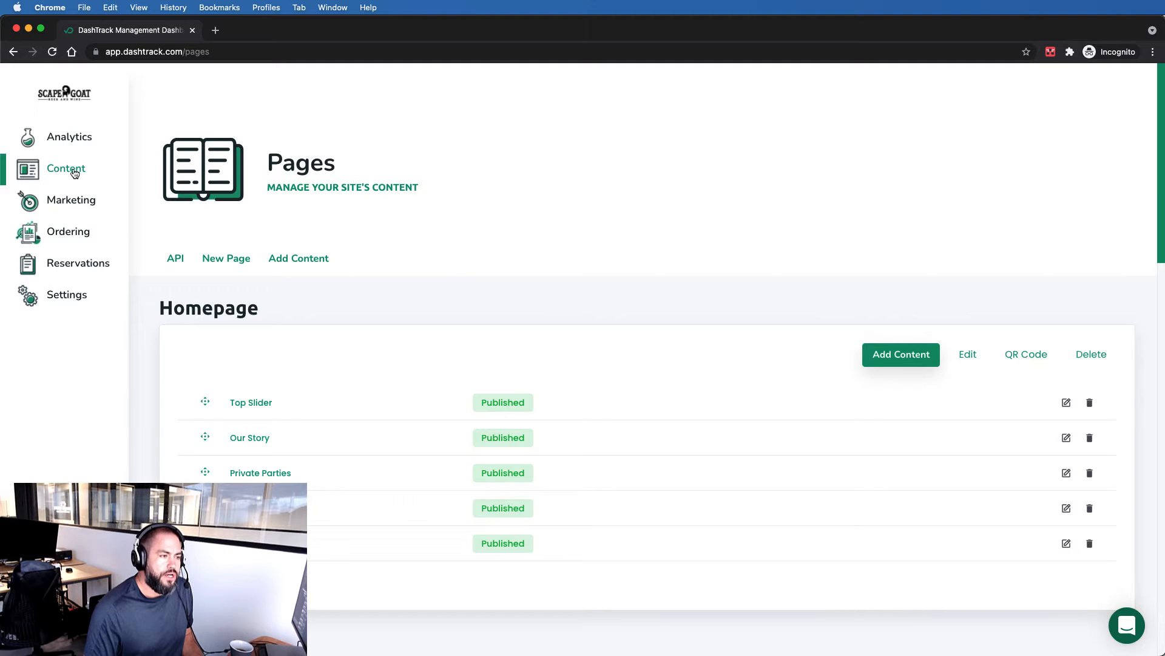
click(64, 172)
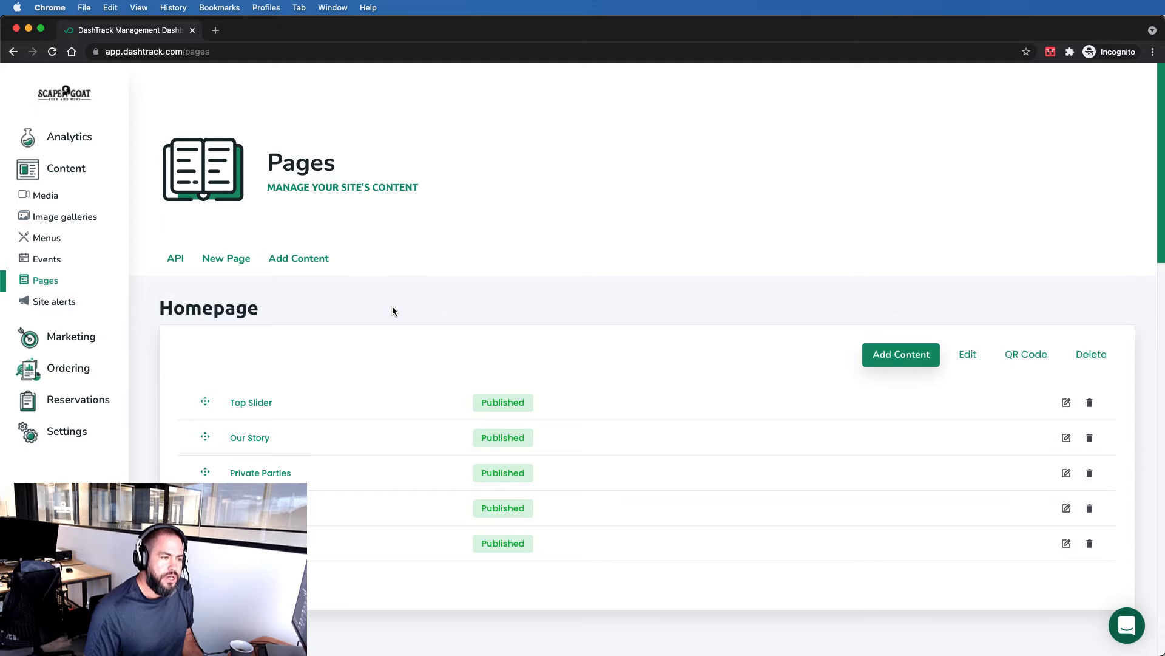
scroll(229, 390, down, 6)
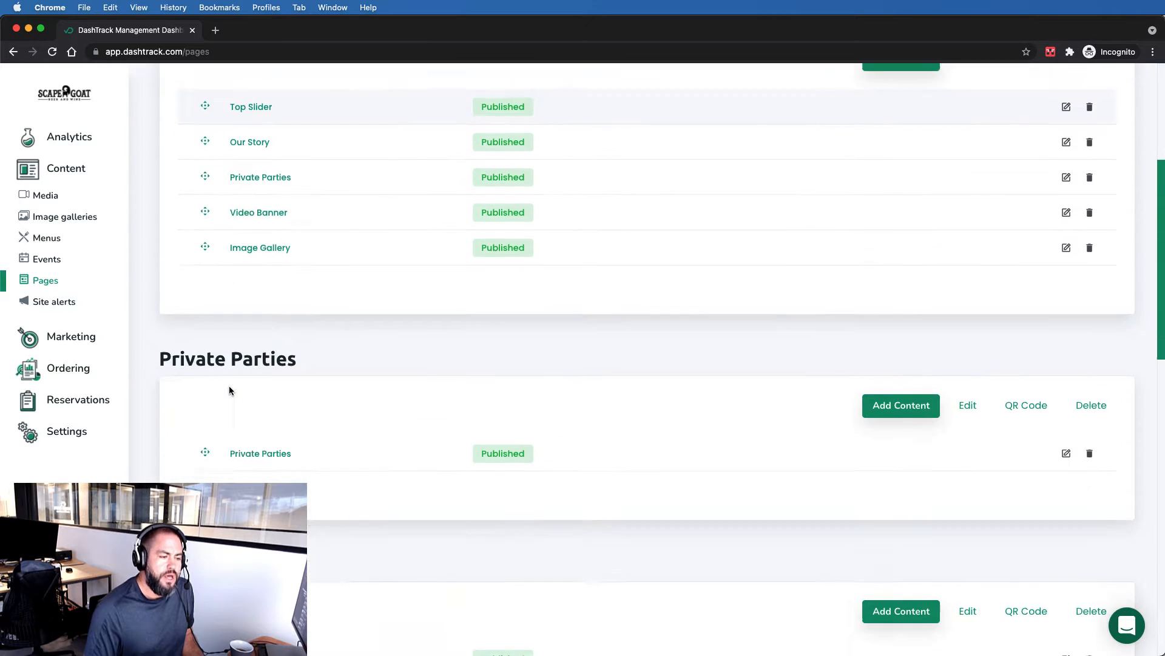
scroll(230, 391, down, 6)
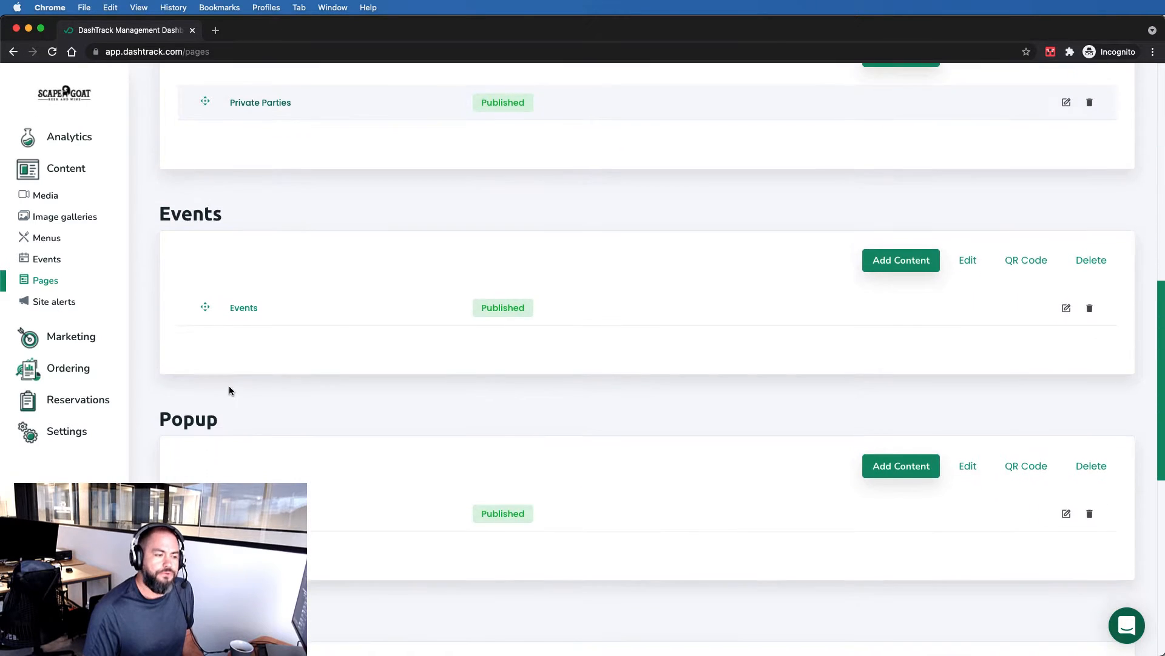
scroll(230, 390, down, 6)
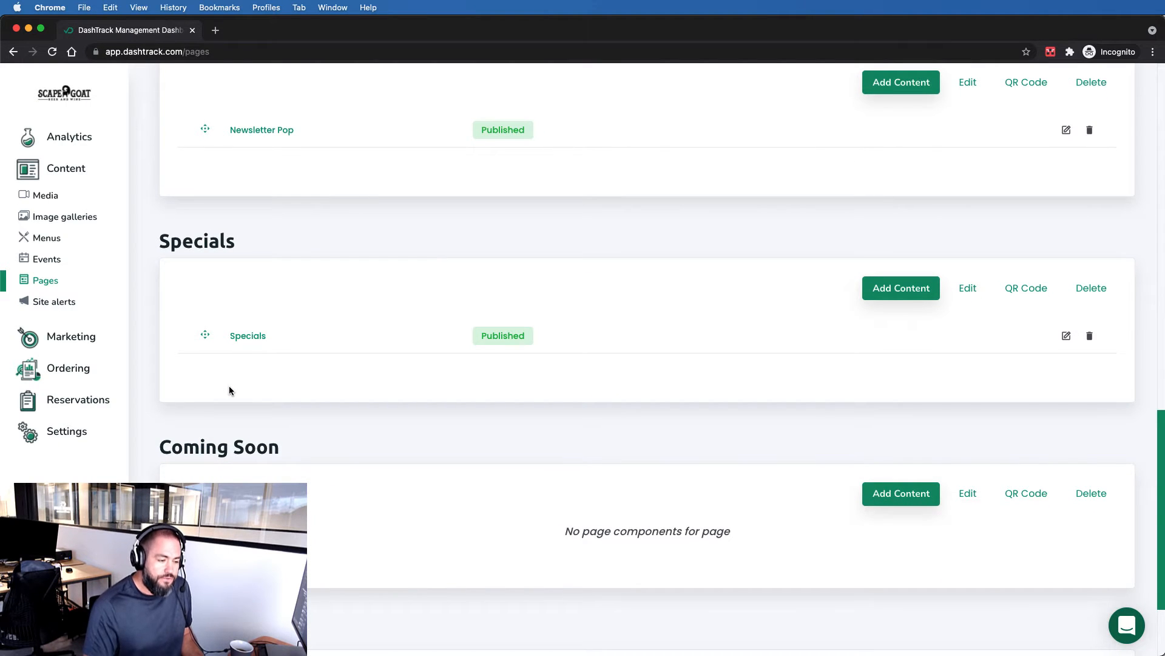
scroll(229, 391, down, 1)
scroll(230, 390, down, 2)
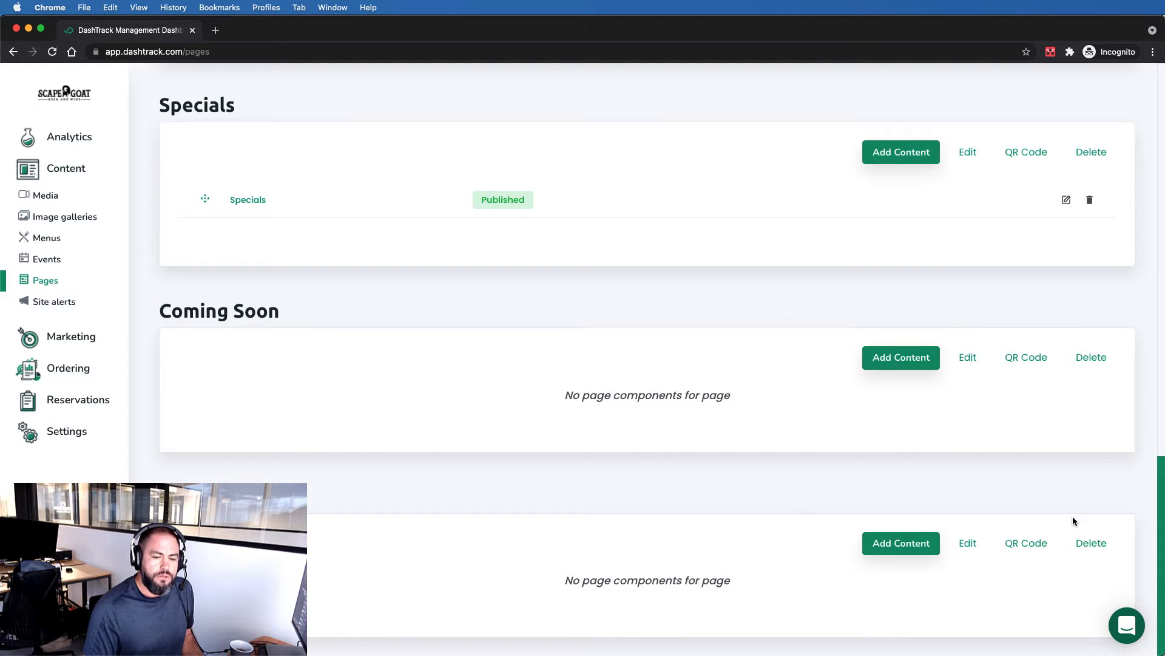
click(1013, 544)
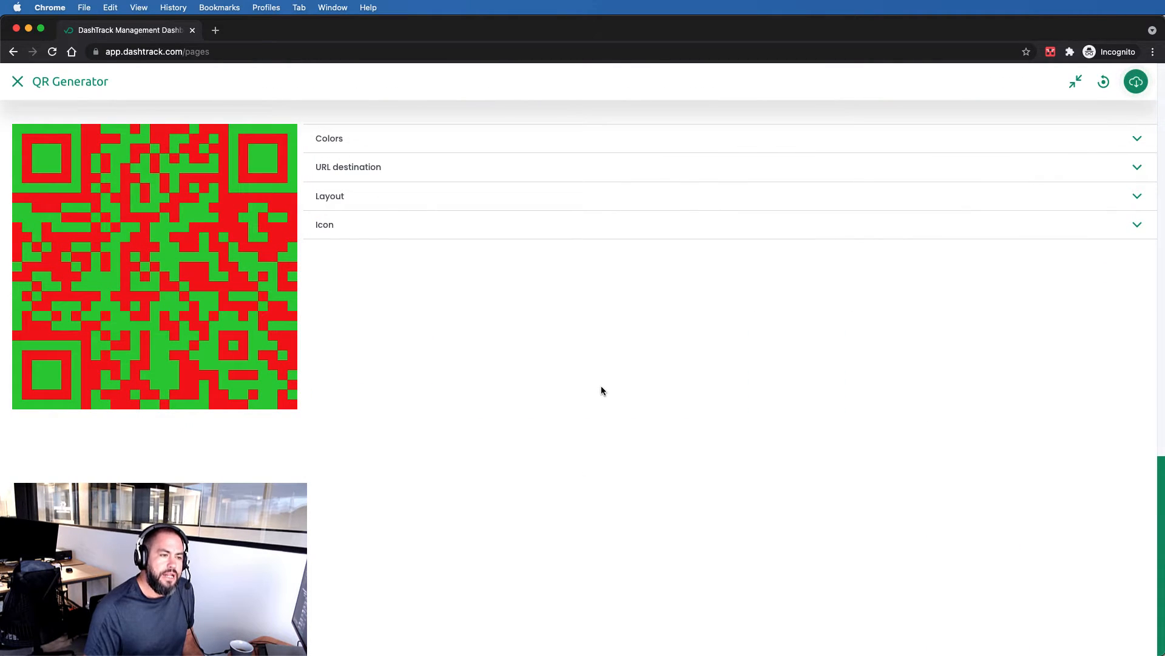
Step: Switch the QR Generator to its compact view and back to full width, and reset the QR code to its default design
click(1076, 89)
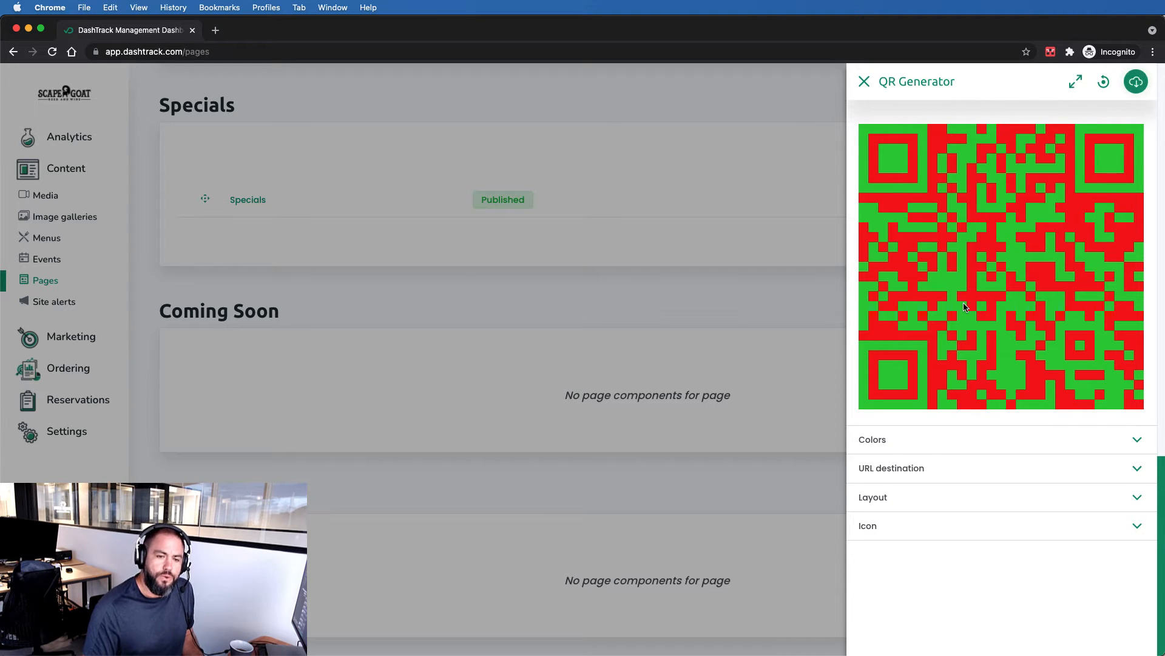
click(1076, 81)
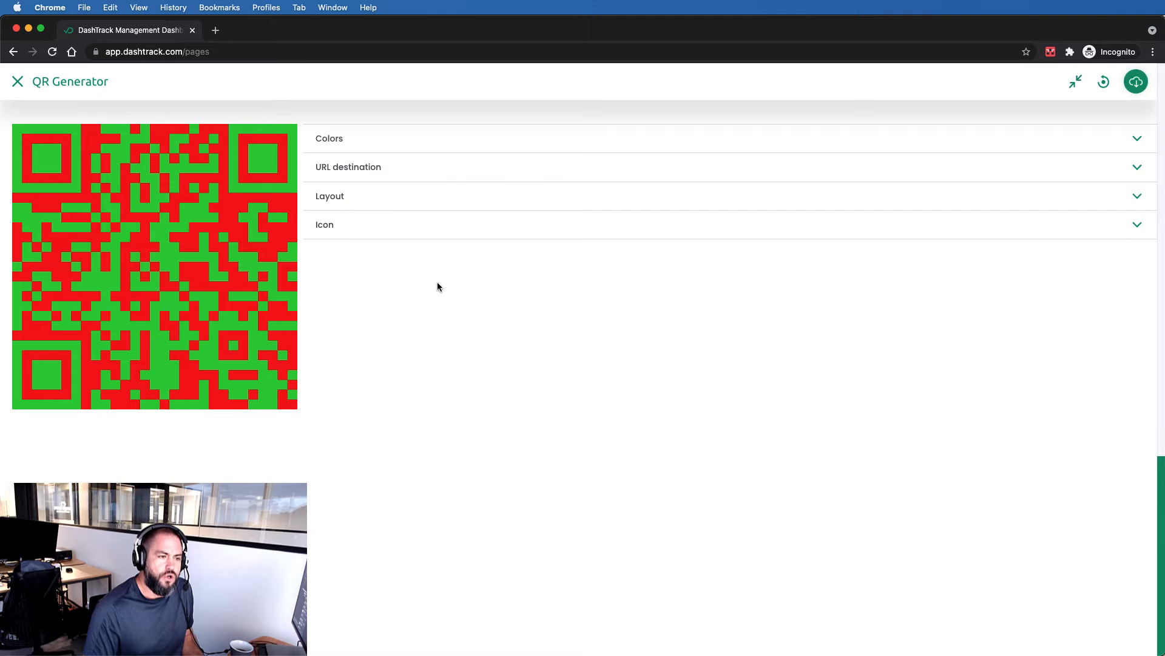
click(1104, 84)
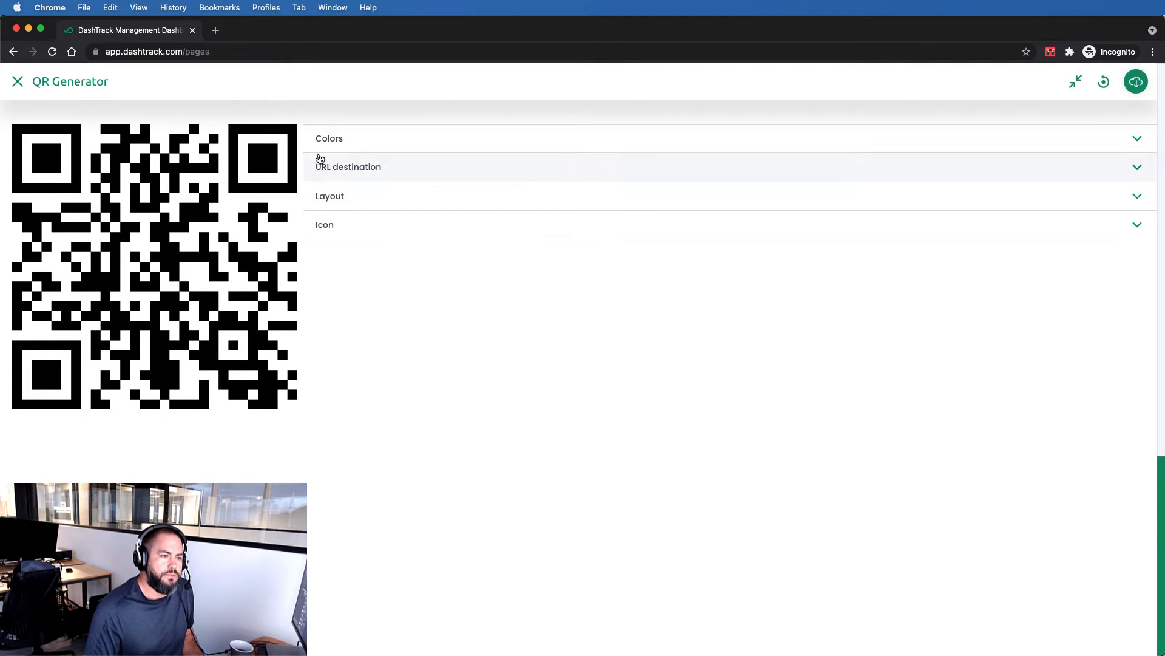
Step: Set the QR code's background color to turquoise 4DDFEB
click(359, 141)
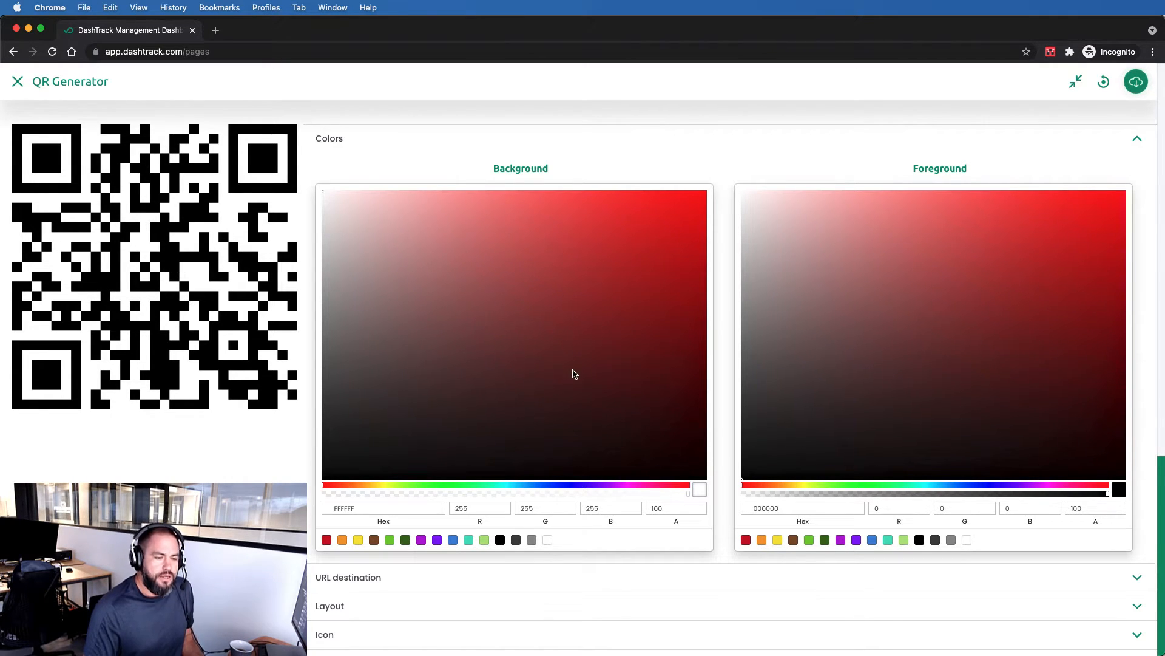
click(510, 484)
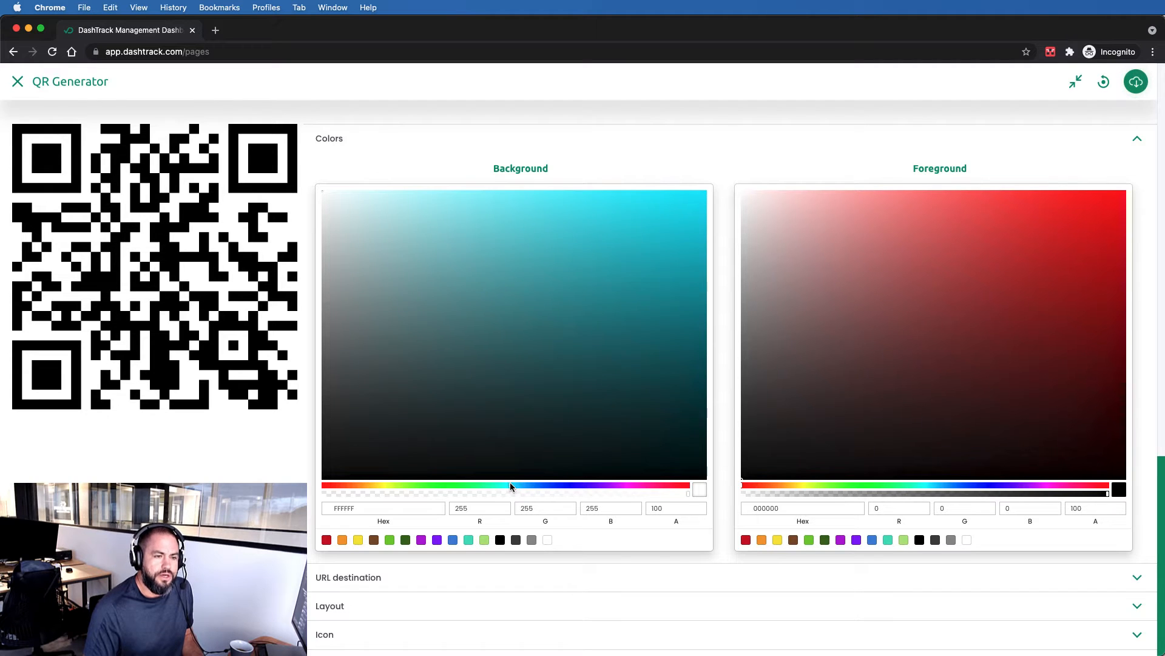
click(580, 217)
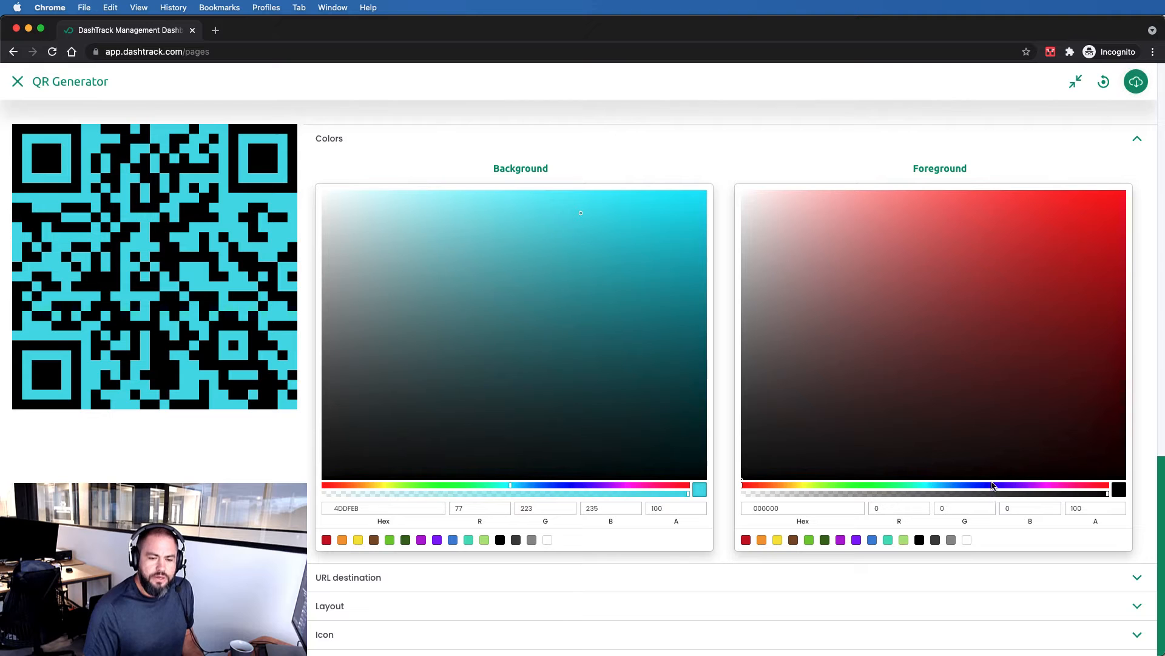
Step: Set the QR code's foreground color to dark gray 504E4E
click(776, 356)
click(763, 374)
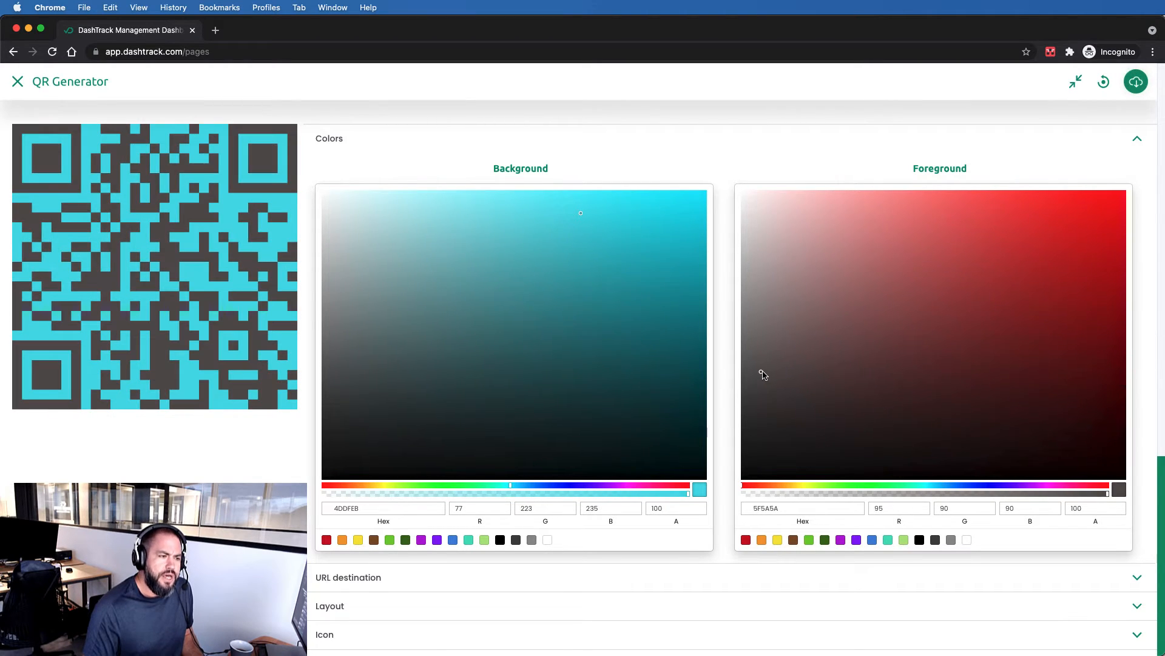
click(757, 385)
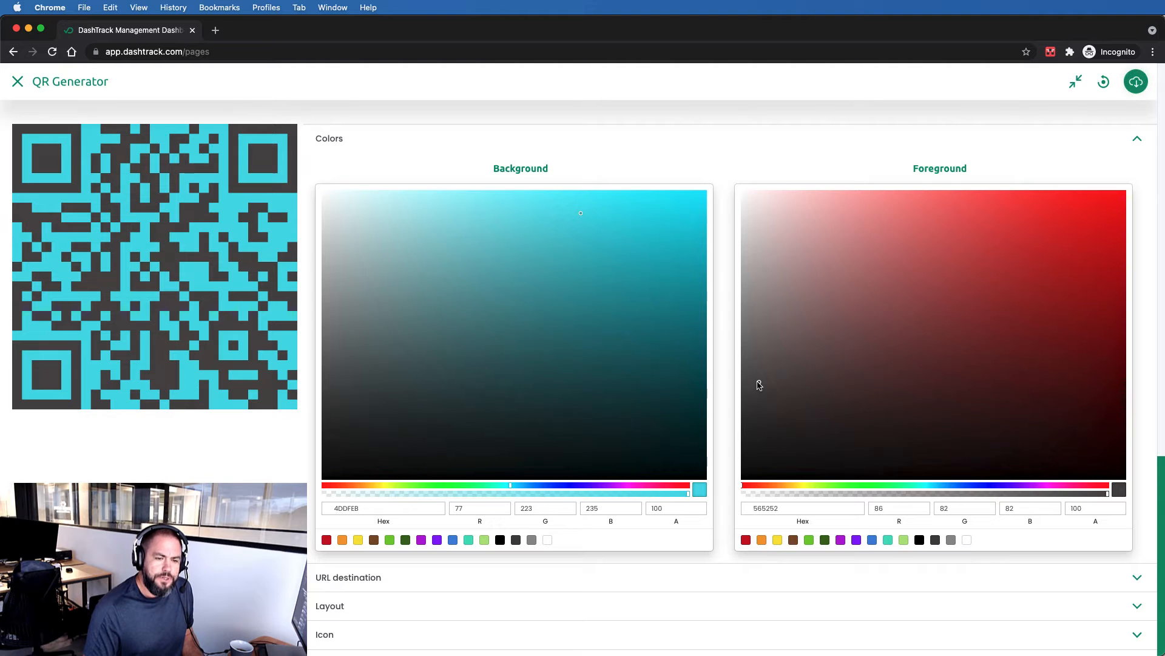
click(751, 391)
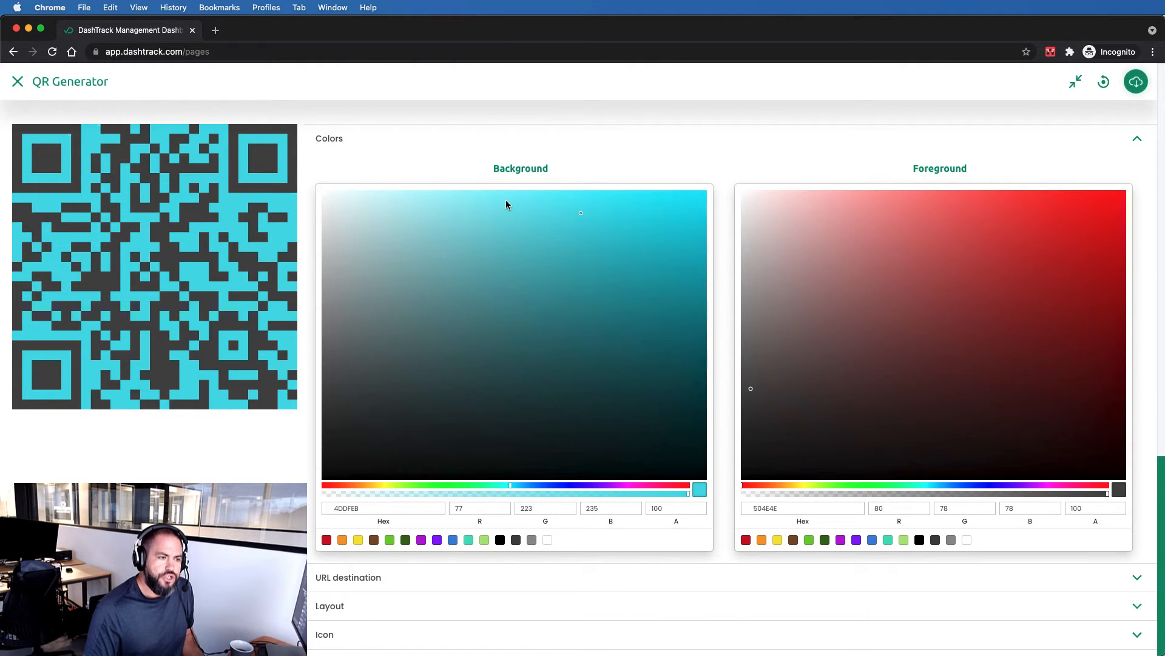
Step: Lighten the QR code's background color to 95E7ED and place the cursor in its hex value
click(483, 201)
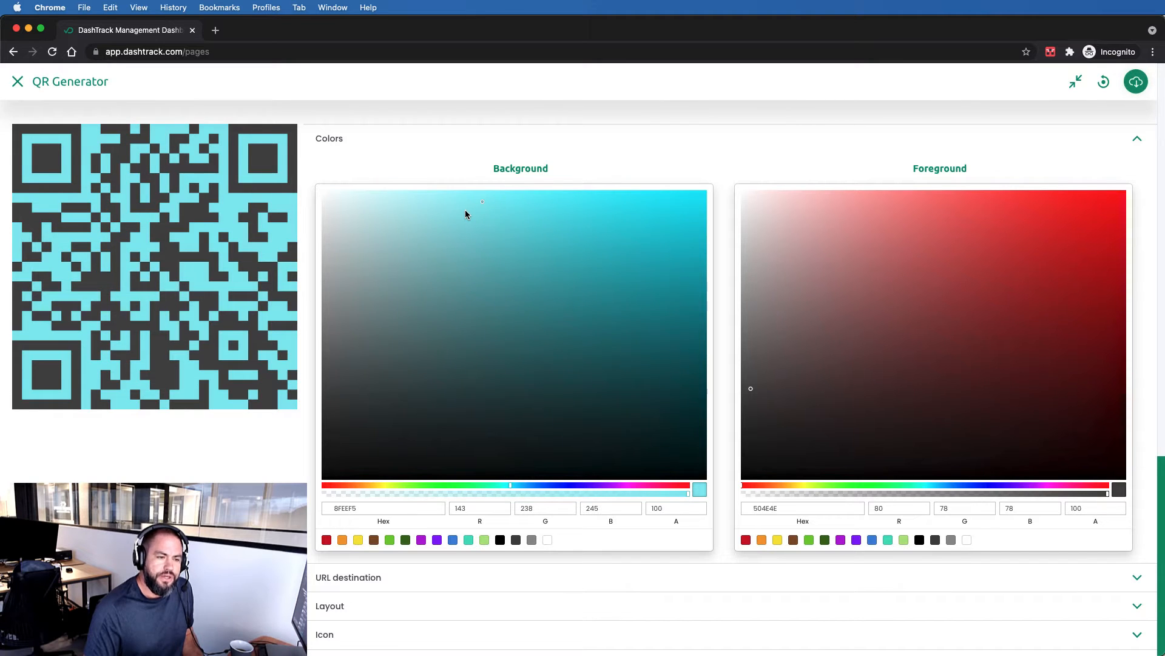
click(465, 211)
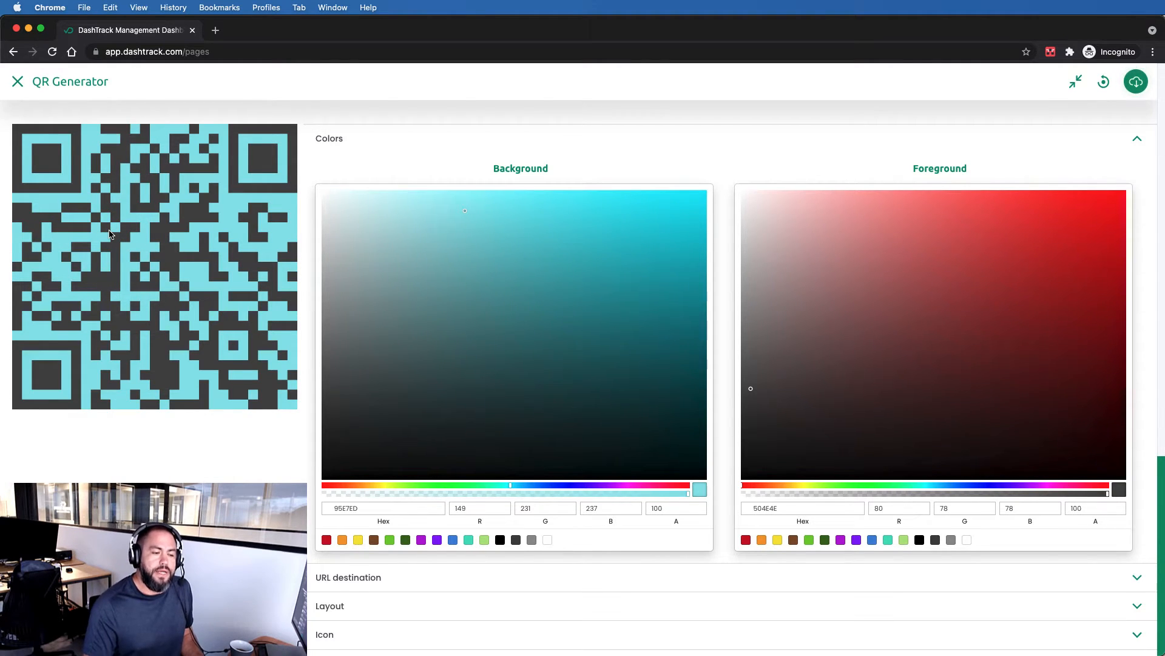
click(348, 508)
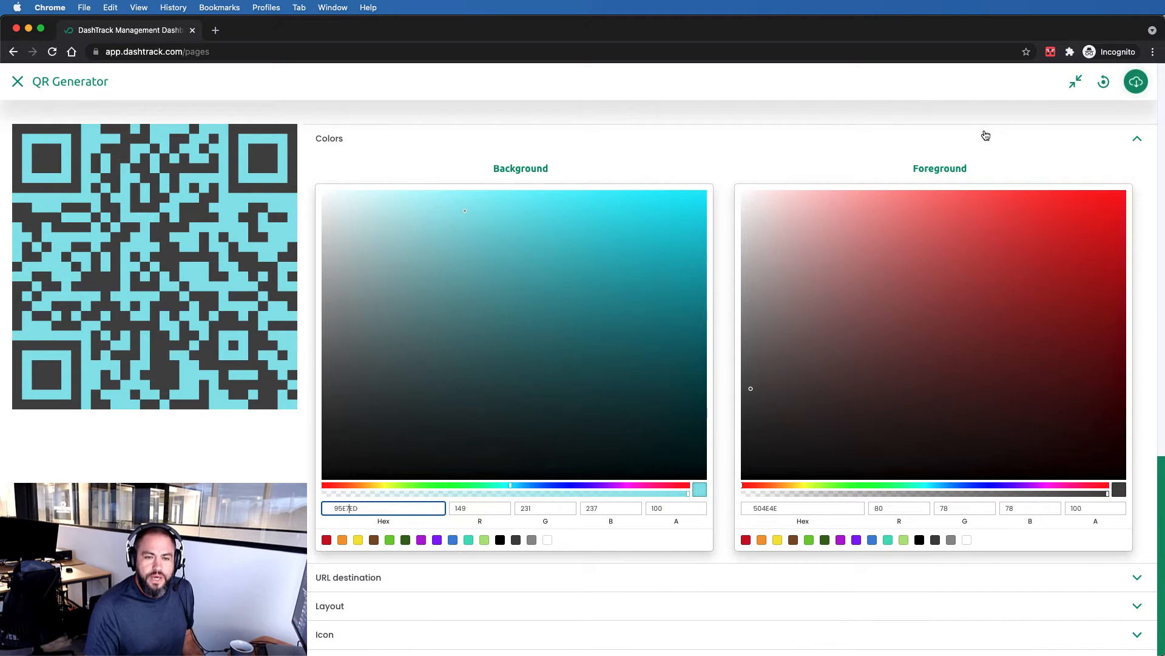
Step: Reset the QR code's custom colors to the defaults and collapse the color settings
click(1105, 83)
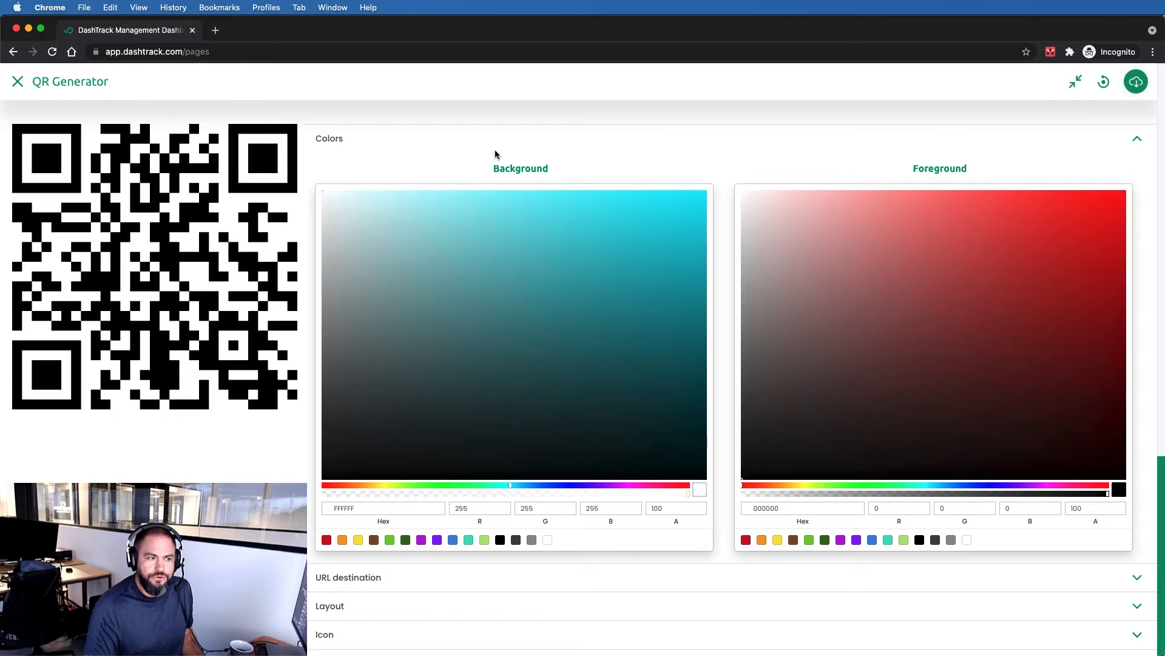
click(398, 143)
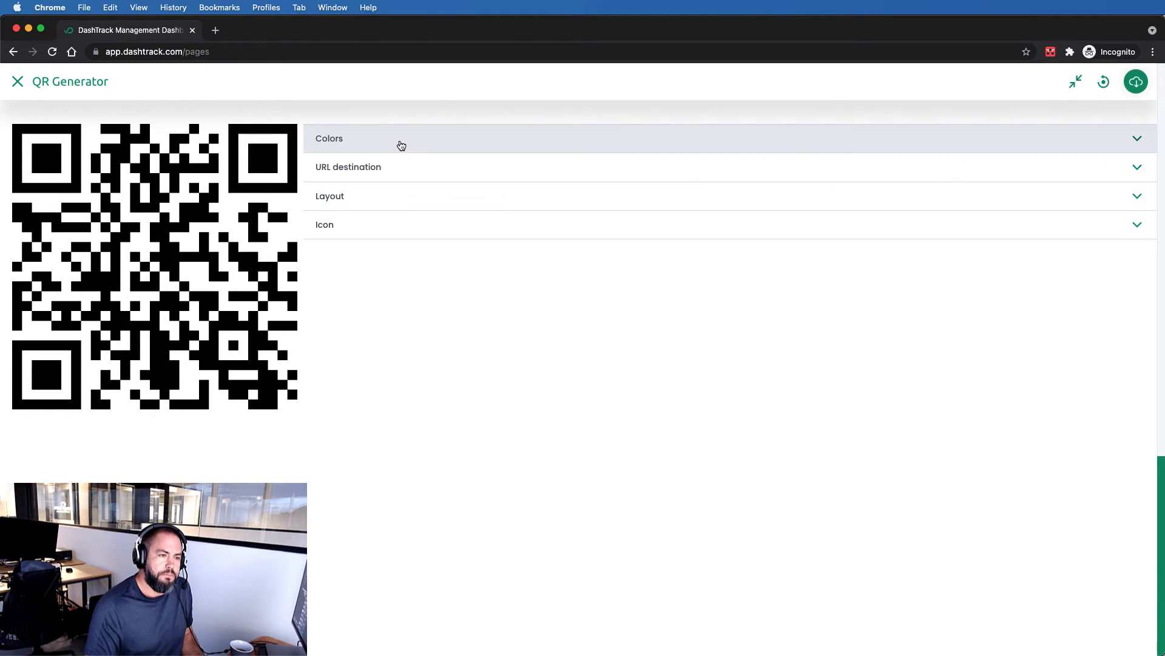
Step: Copy the QR code's destination URL, open it in a new browser tab, and dismiss the newsletter popup to view the menu page
click(375, 173)
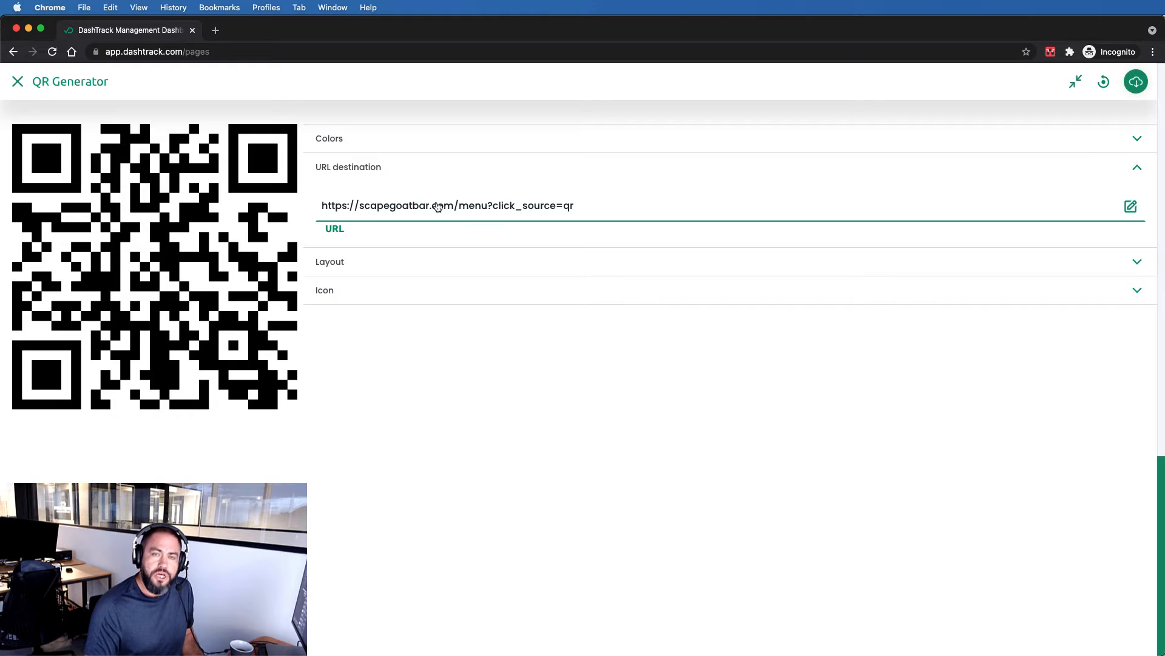
click(485, 209)
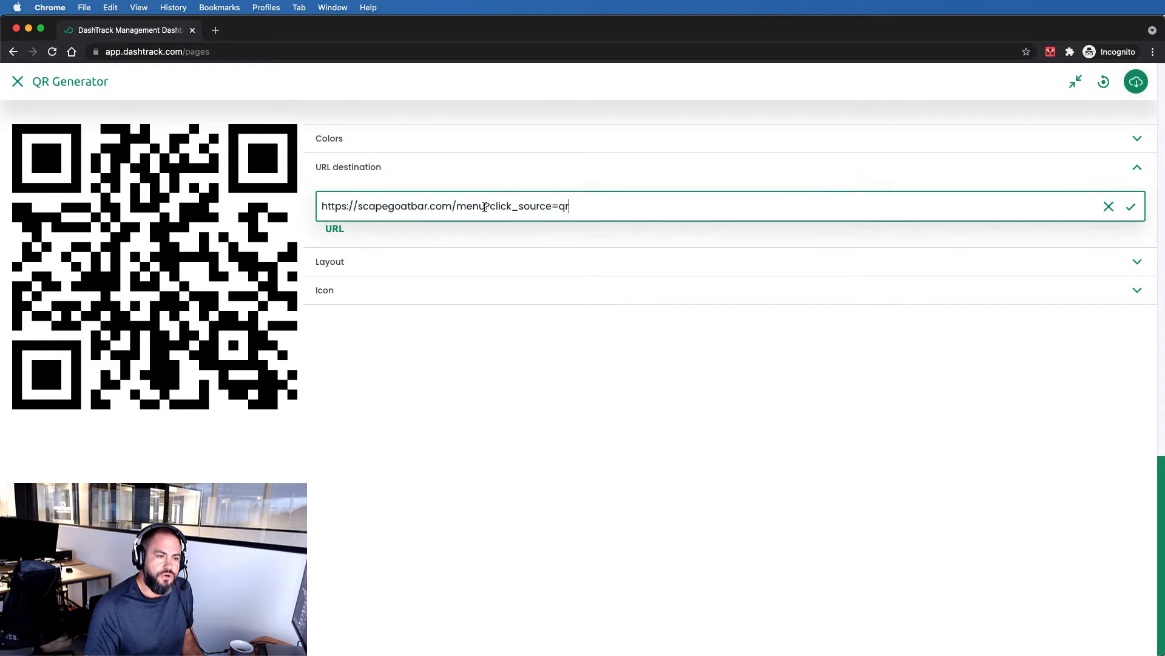
key(super+a)
key(super+c)
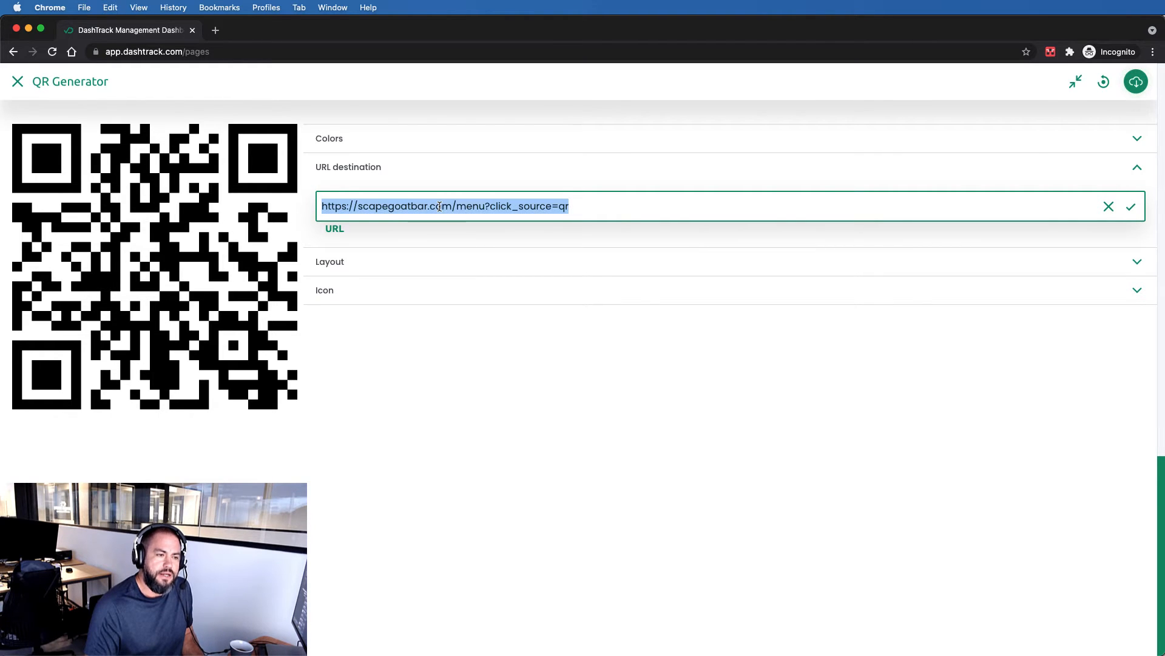
key(super+t)
key(super+v)
key(Return)
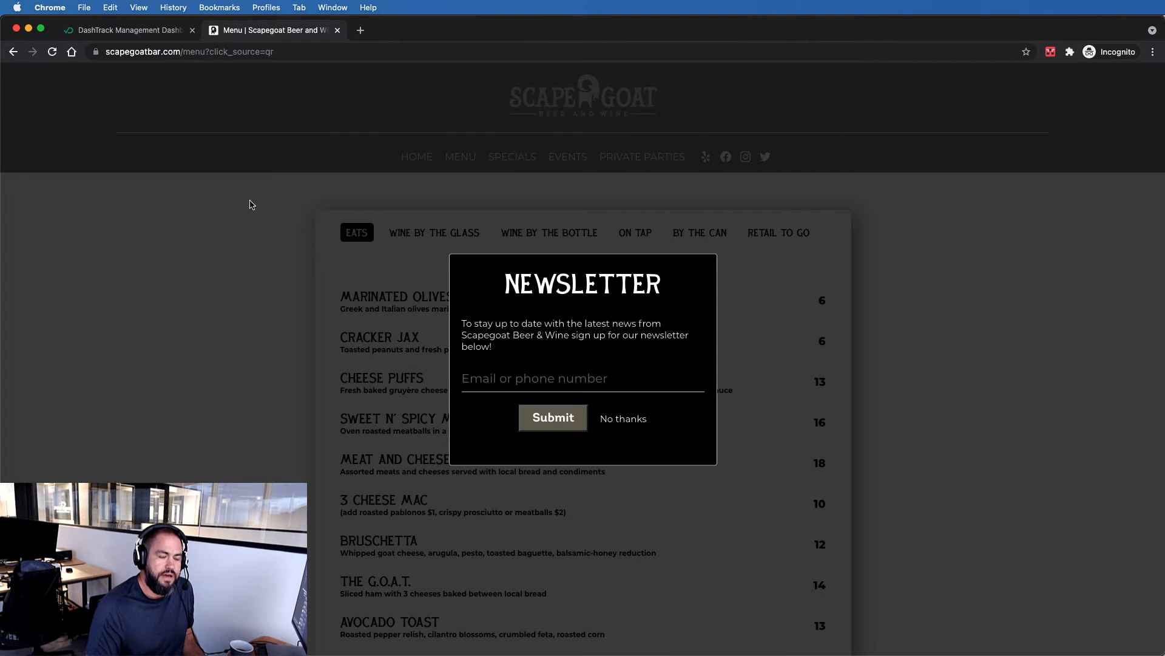
click(272, 261)
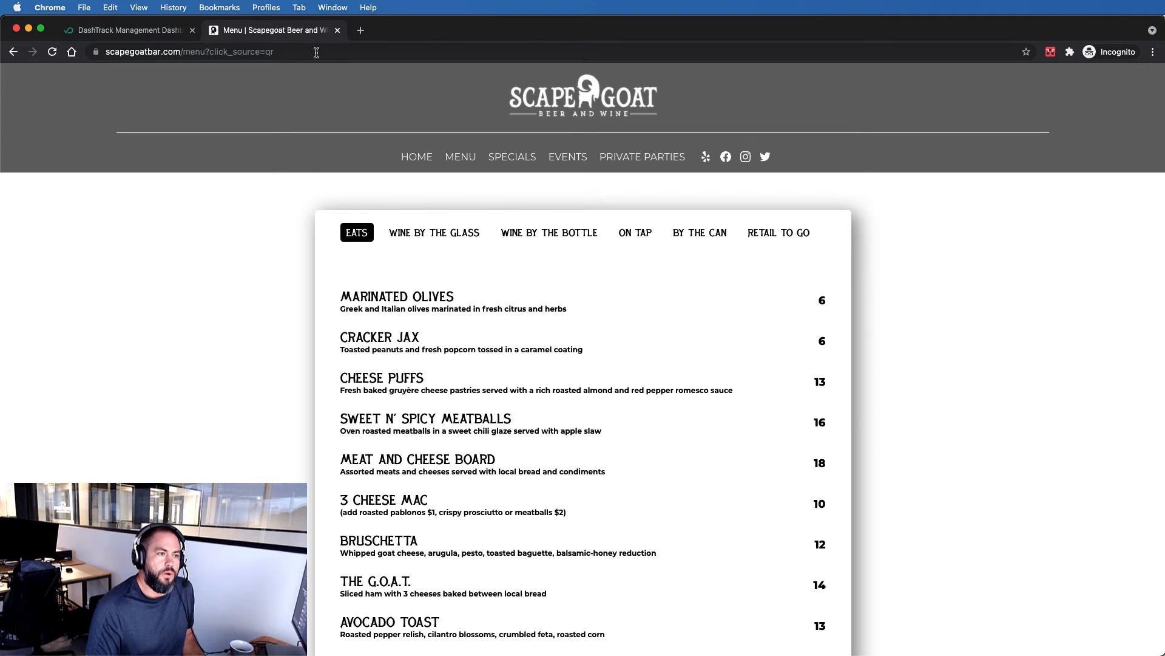
Step: Return to the QR Generator, confirm the existing destination URL, and collapse the URL destination settings
click(169, 33)
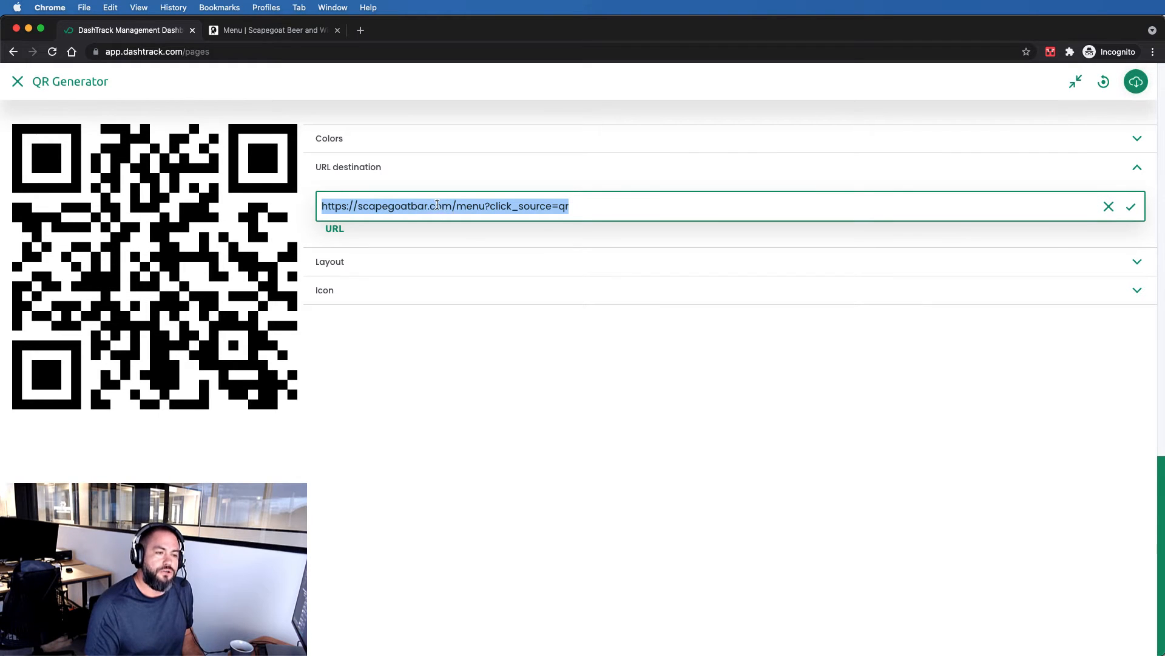
click(588, 207)
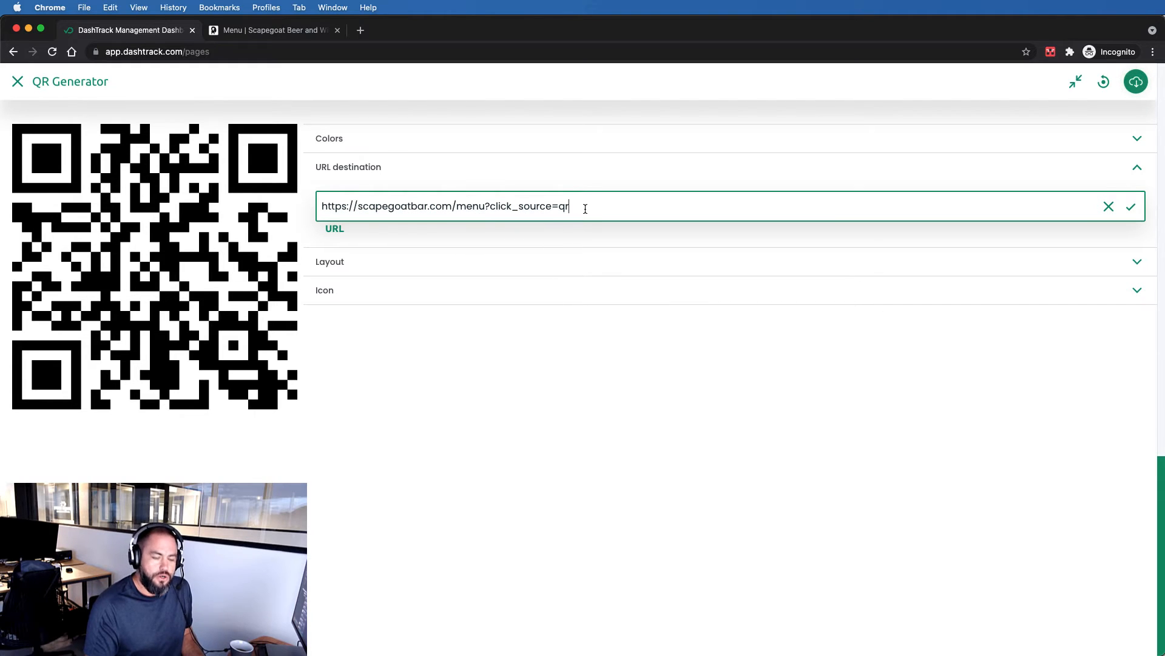
click(1131, 208)
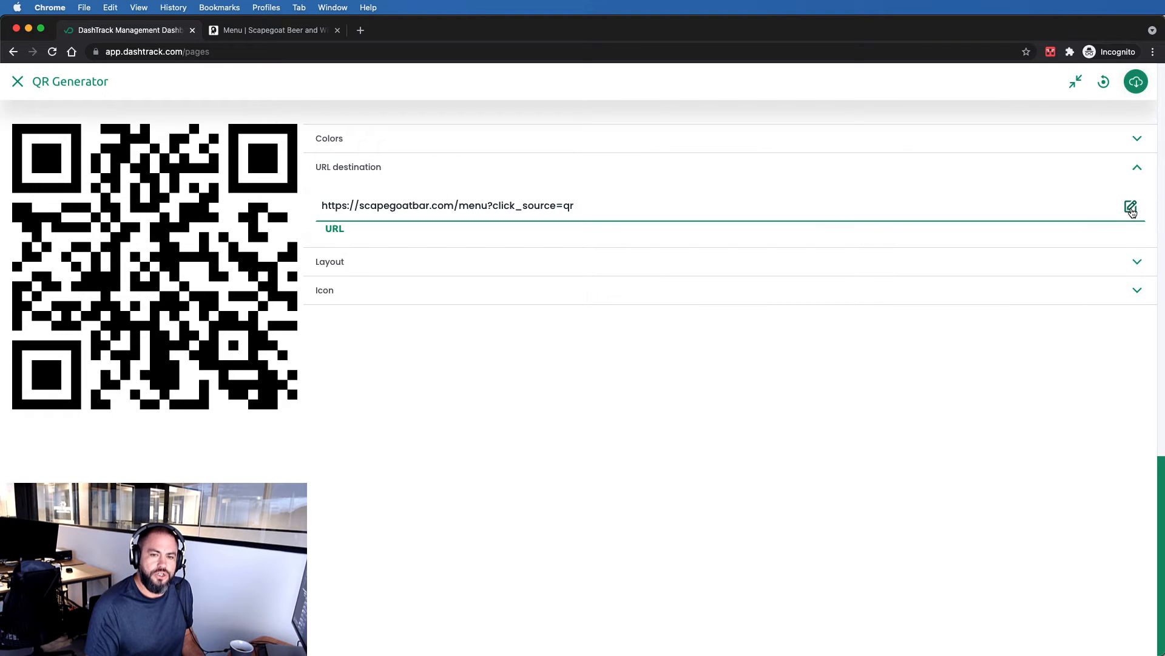
click(372, 168)
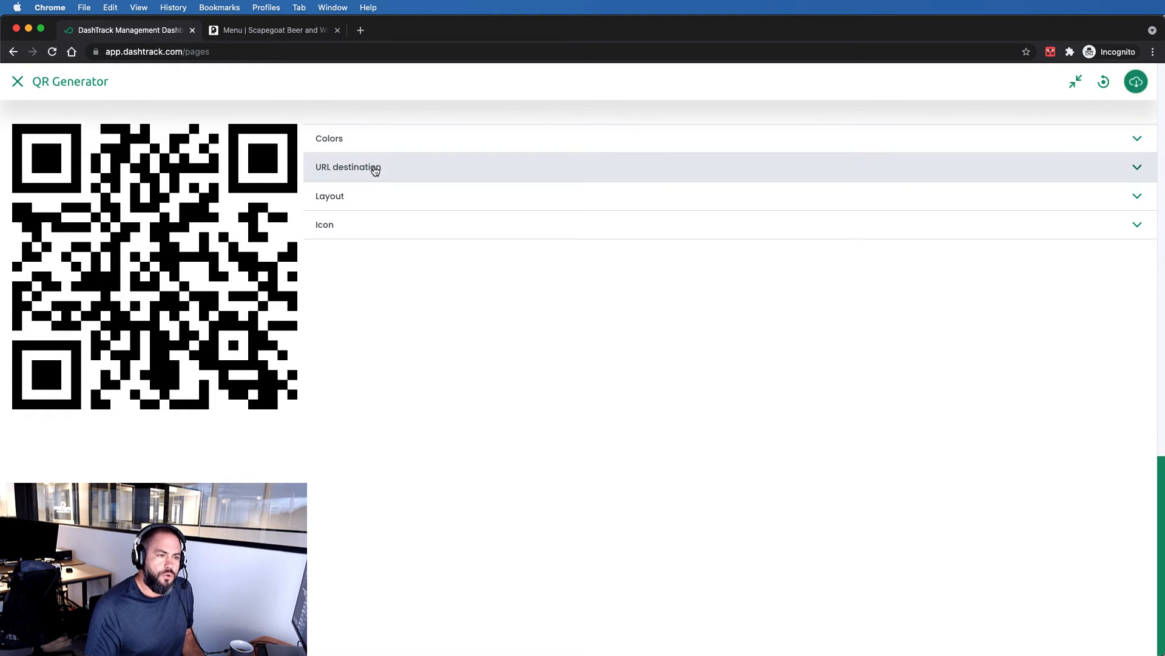
Step: Set the QR code's layout size to 1500 pixels
click(358, 201)
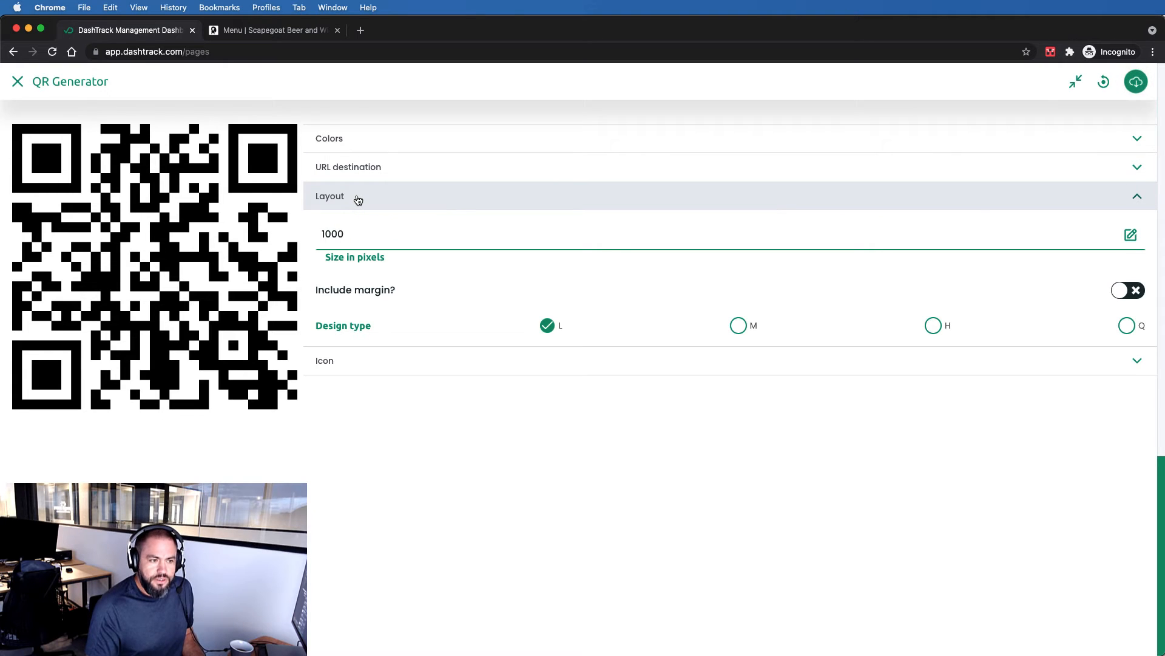
click(350, 235)
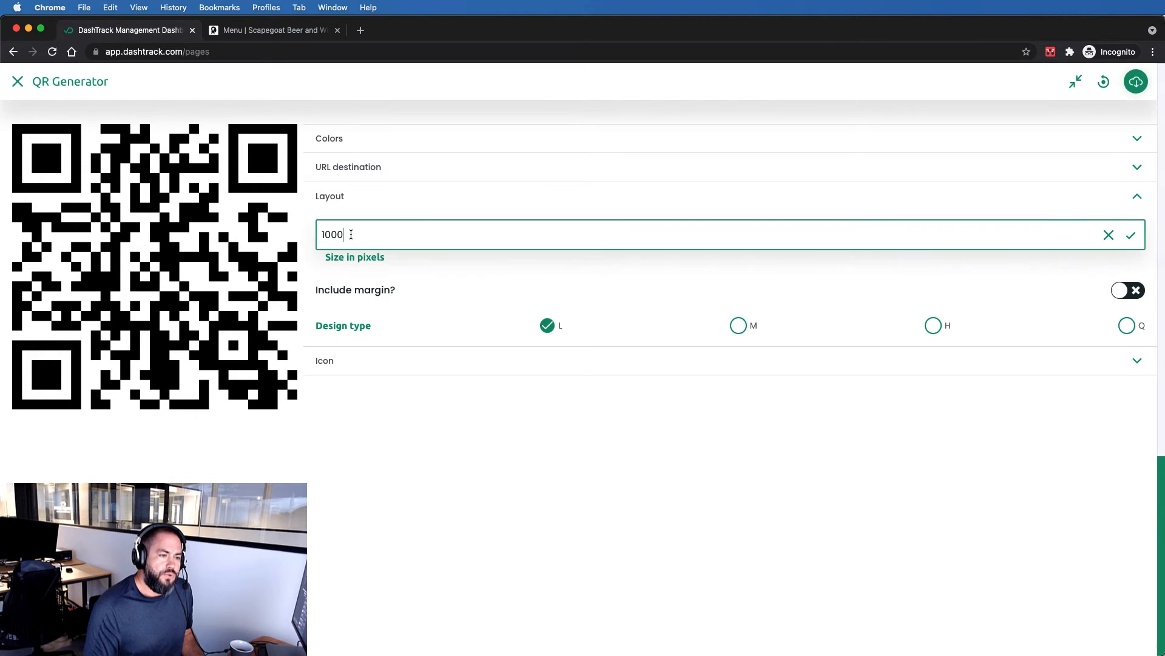
double_click(350, 235)
text(1500)
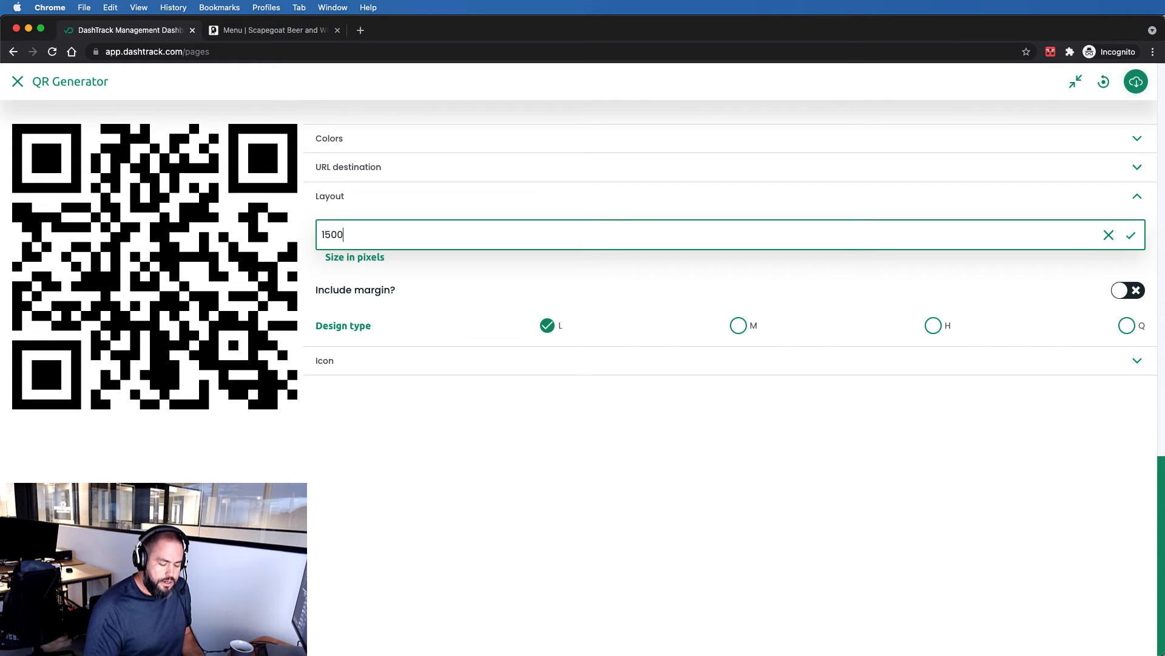
key(Return)
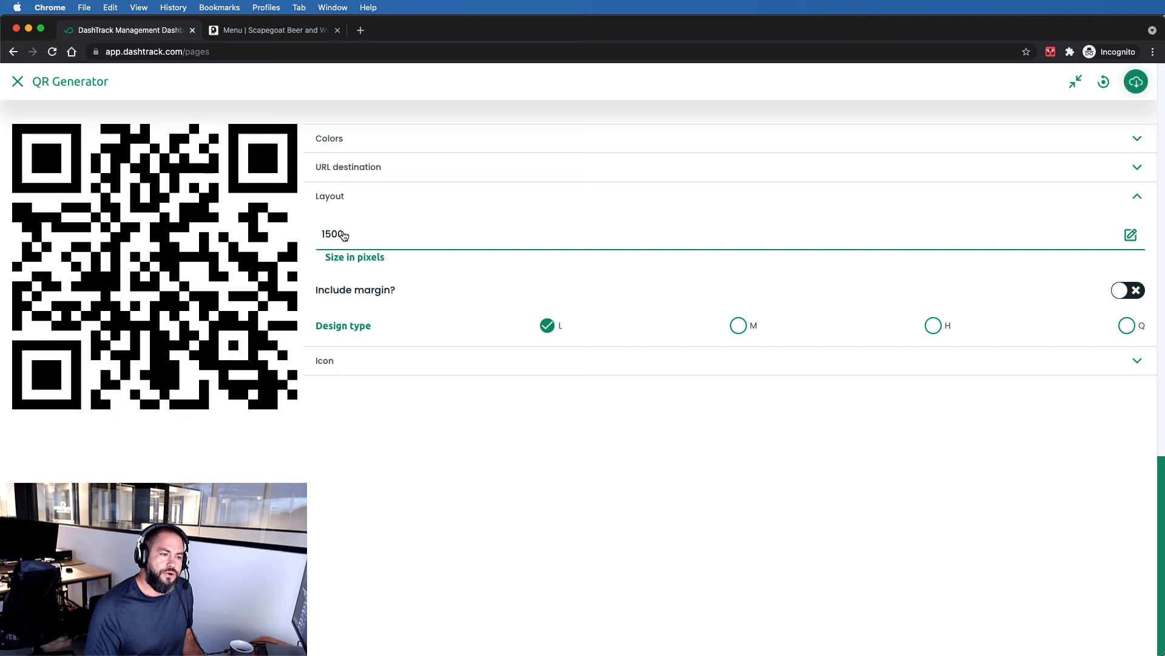
Step: Cancel editing the pixel size and reset all QR code settings to their defaults
click(339, 242)
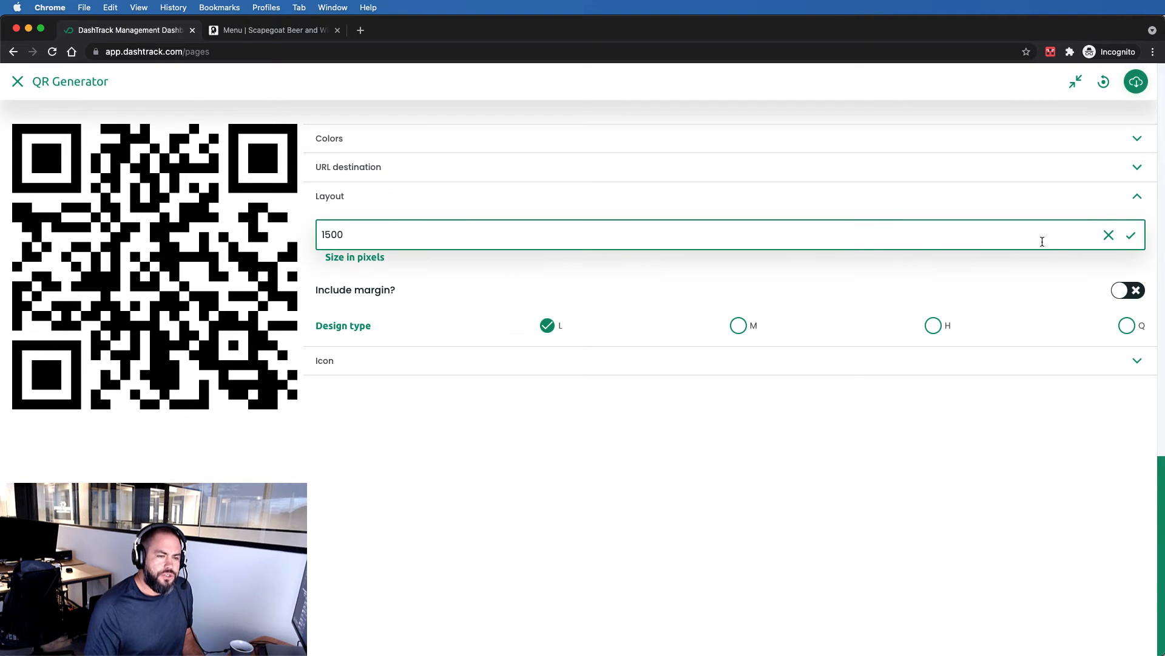
click(1106, 239)
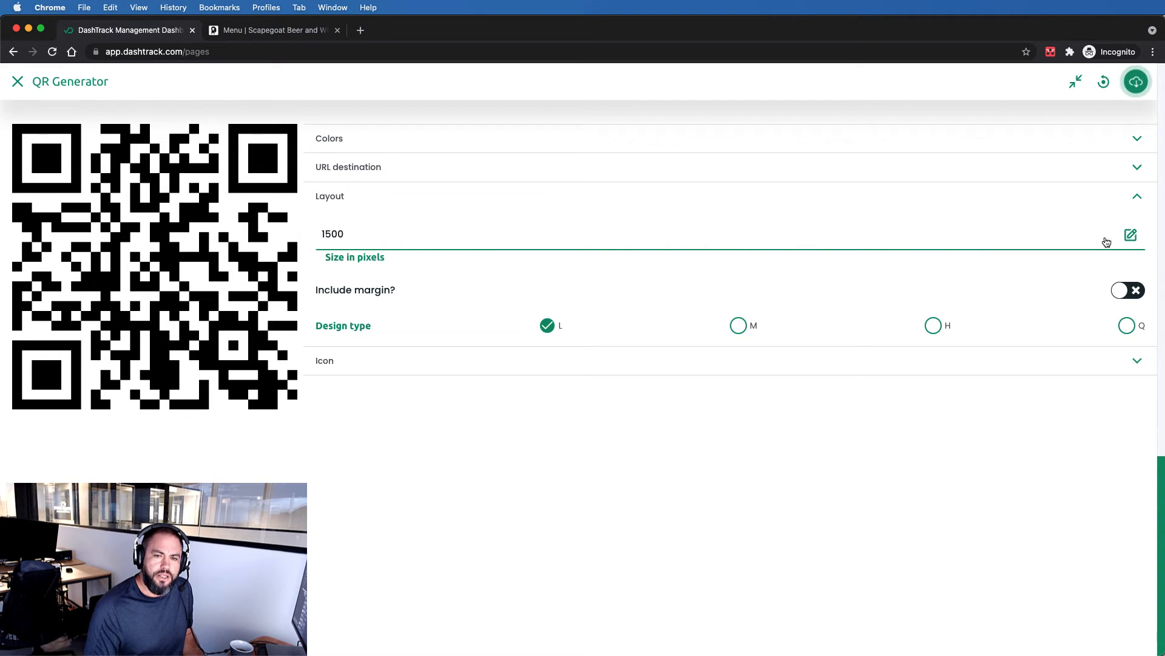
click(1104, 82)
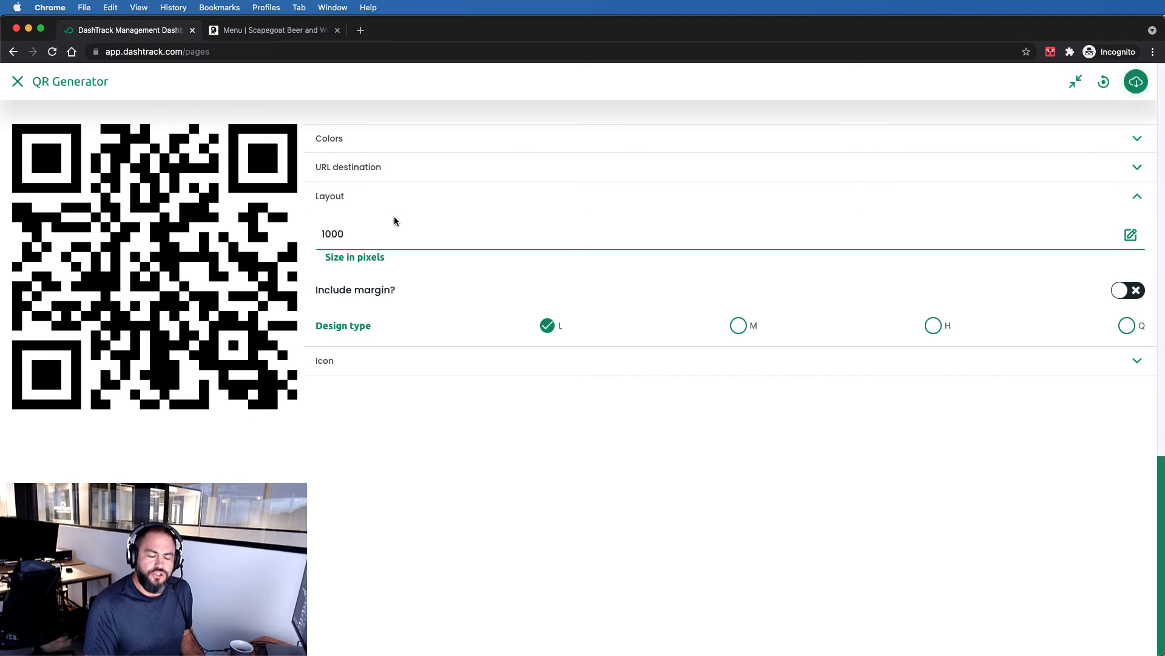
Step: Set the QR code's background to dark blue 0D0E77 and its foreground to off-white FCFAFA, and collapse the color settings
click(384, 144)
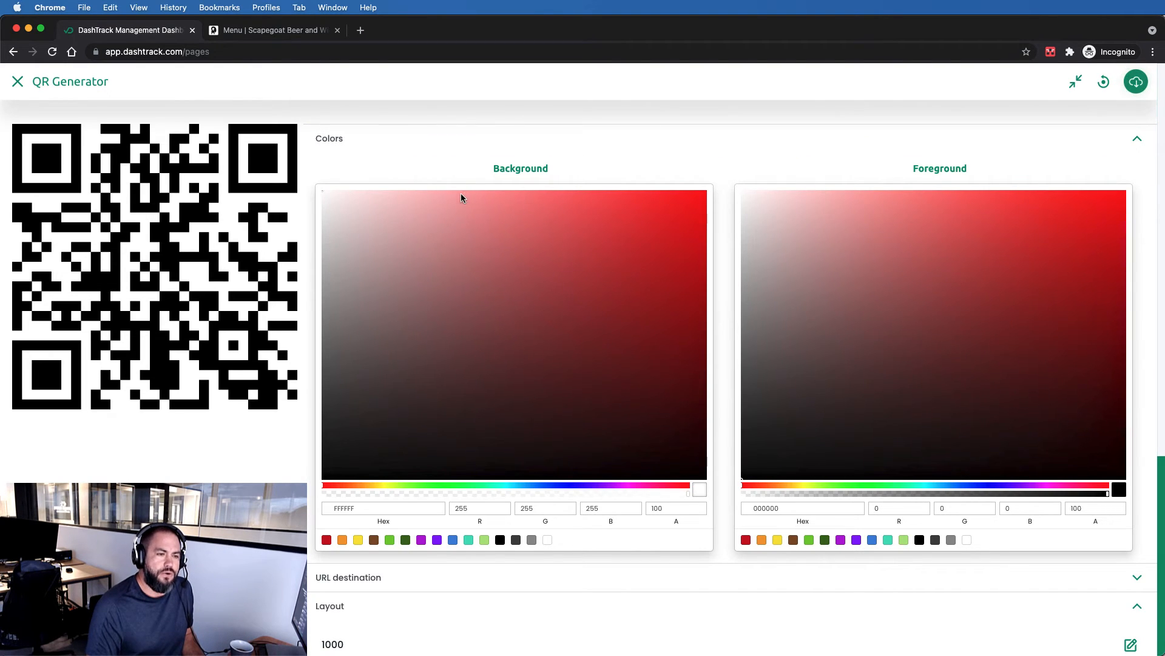
click(568, 486)
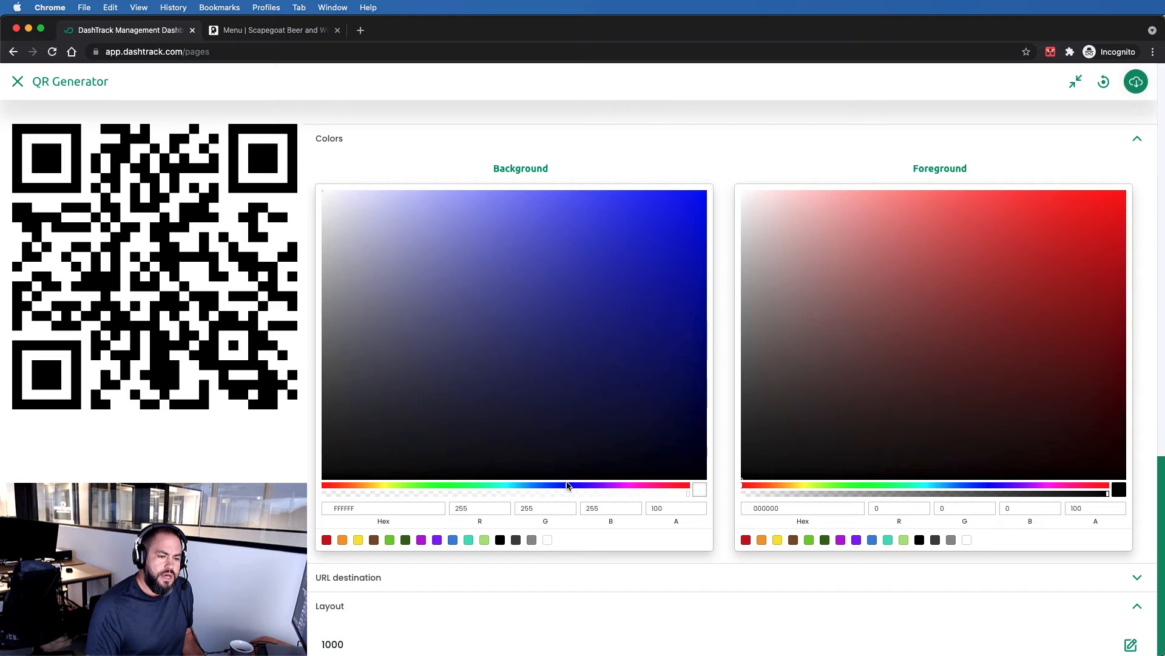
click(665, 347)
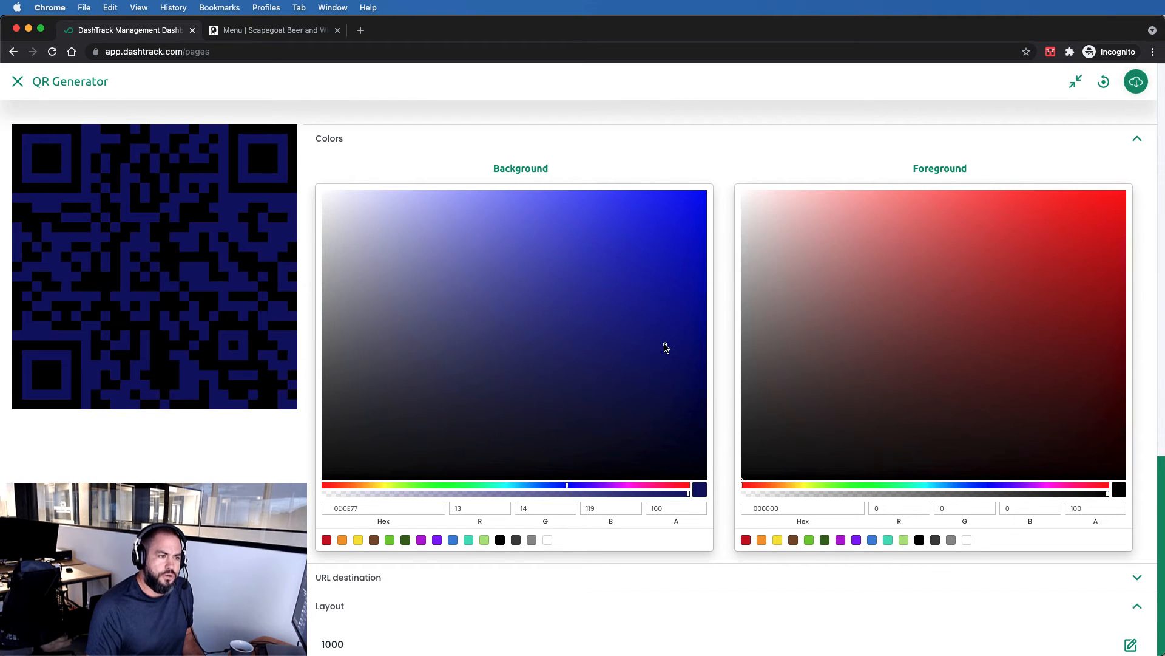
click(744, 192)
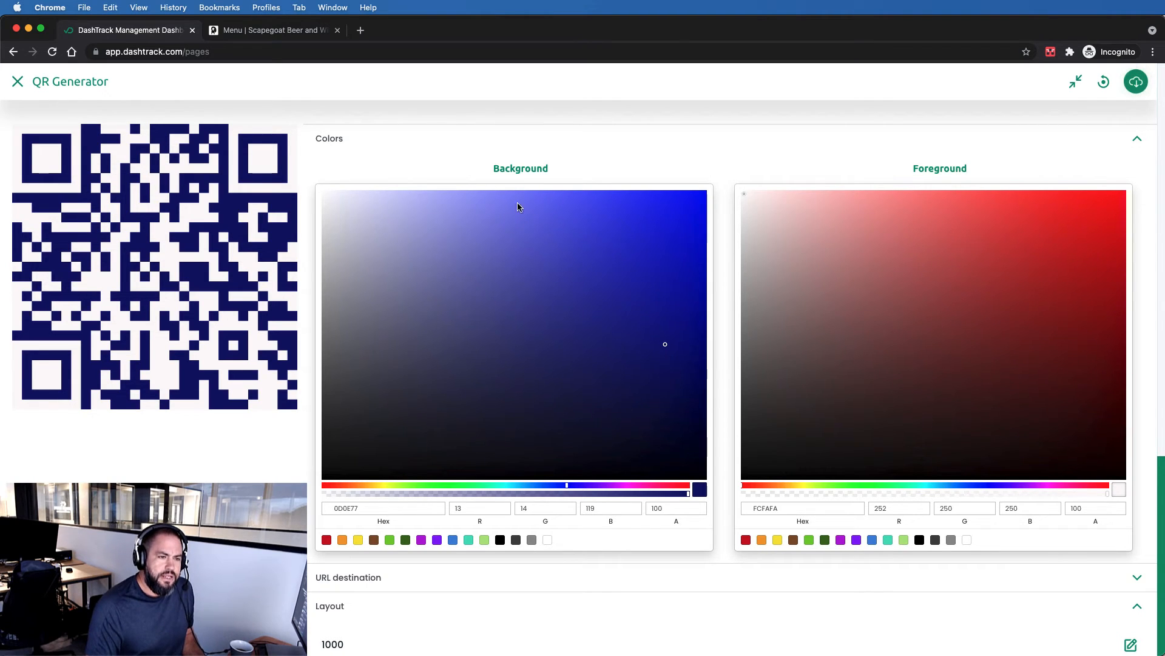
click(476, 136)
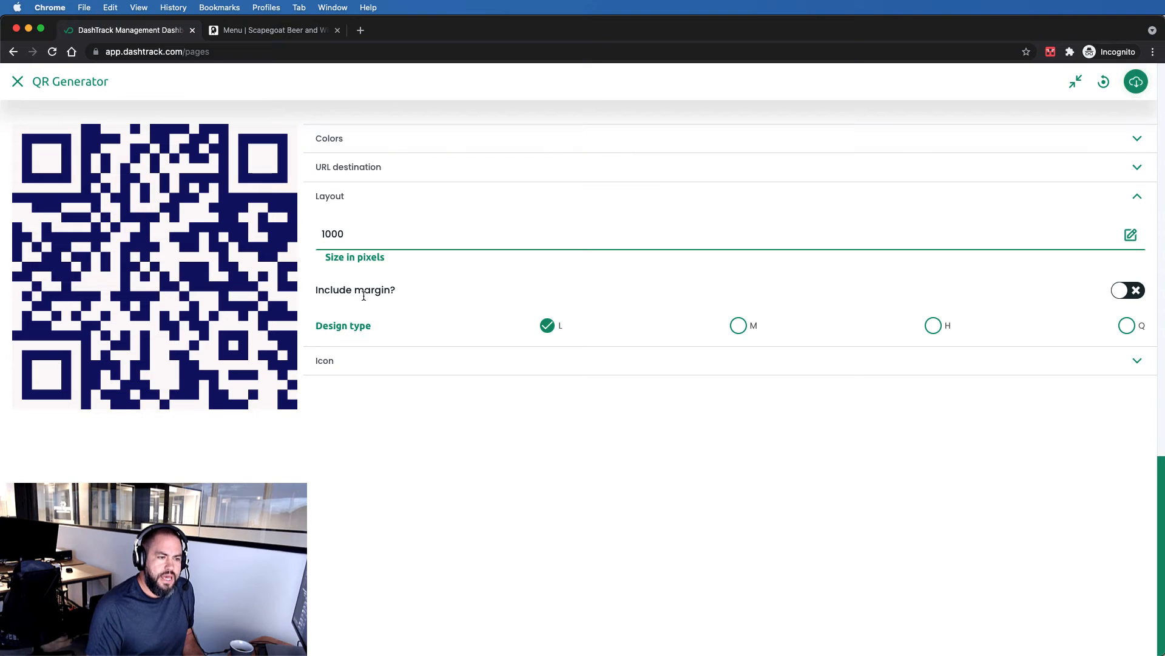
Step: Include a margin around the QR code and try design types M, H and Q, settling on H
click(1132, 294)
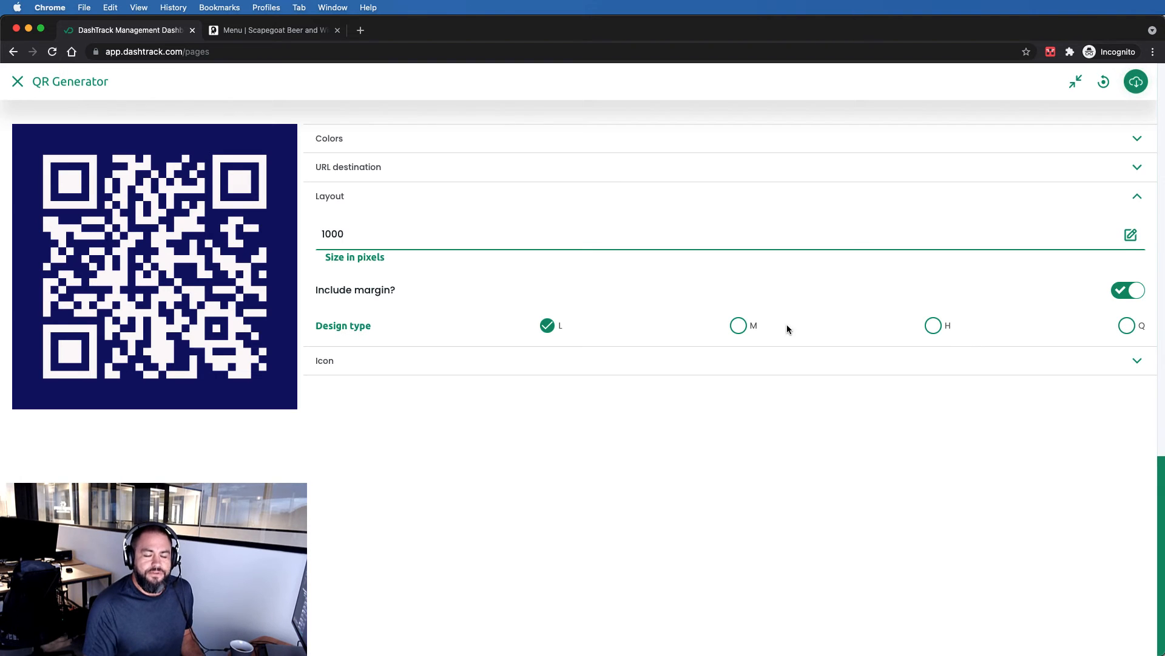
click(738, 326)
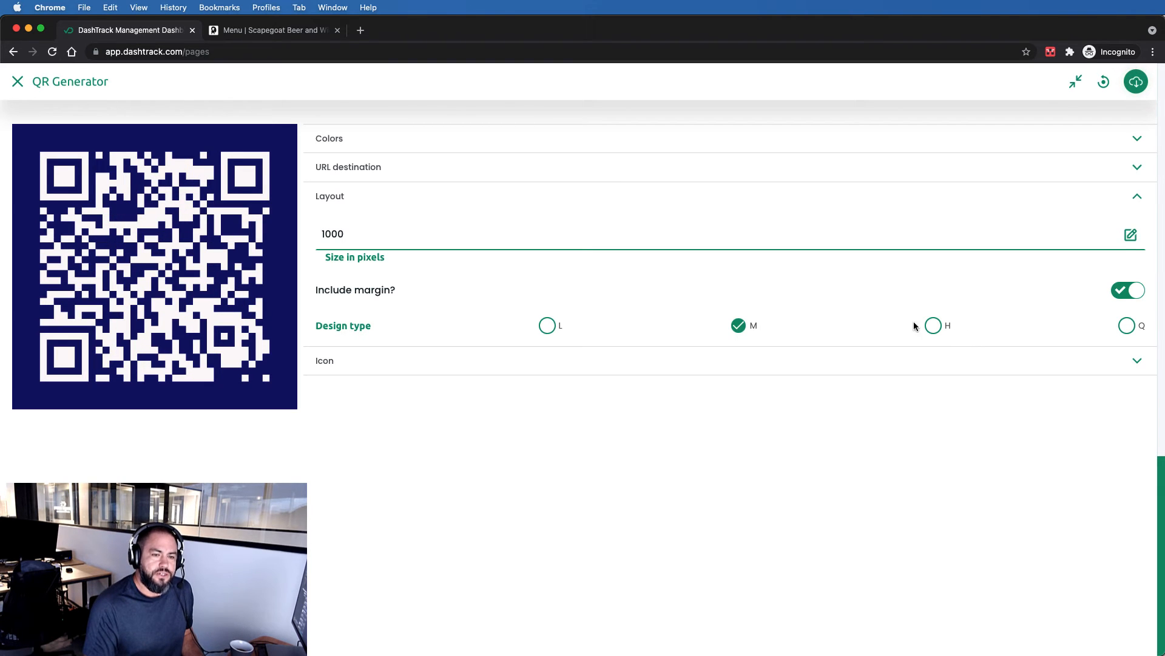
click(935, 325)
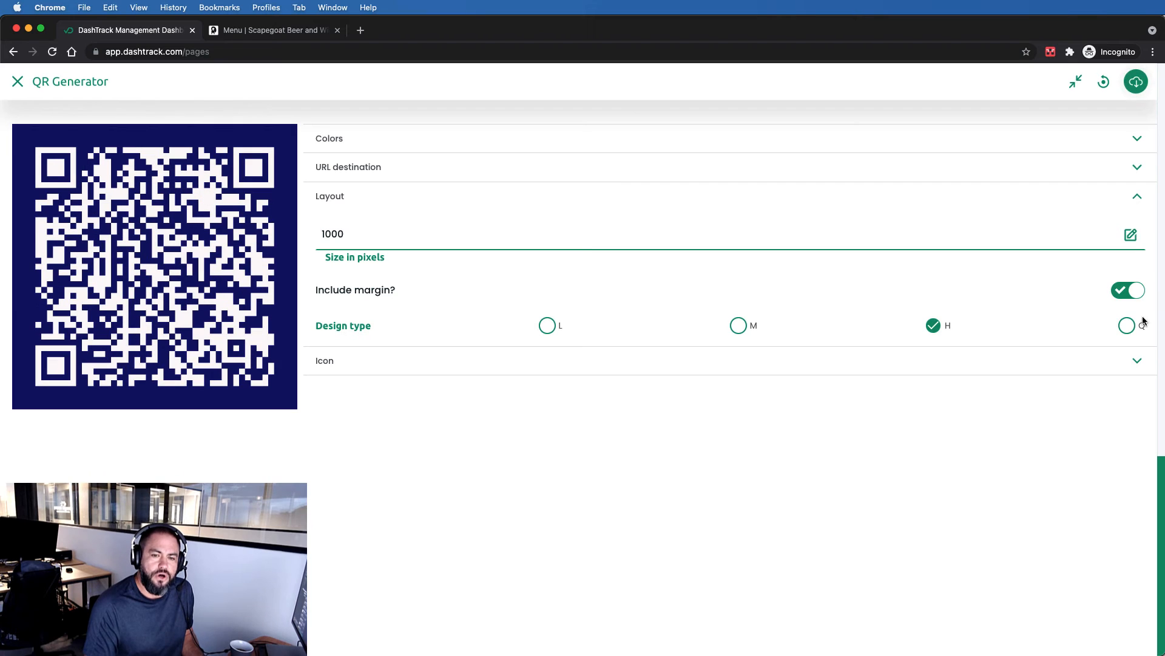
click(1126, 326)
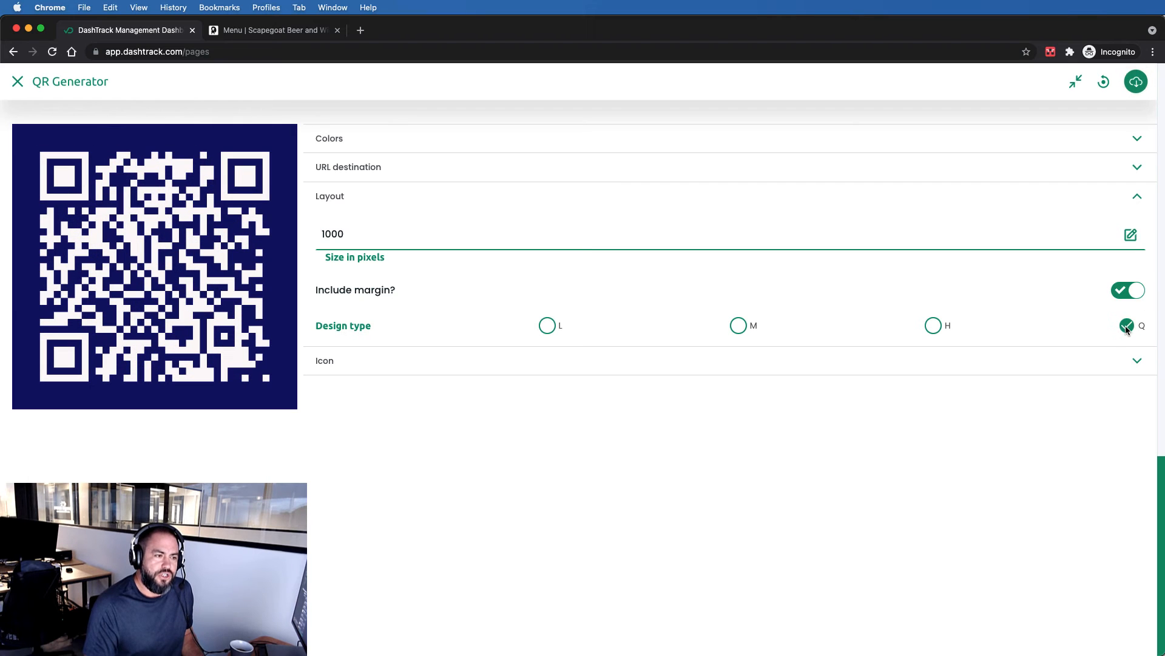
click(932, 327)
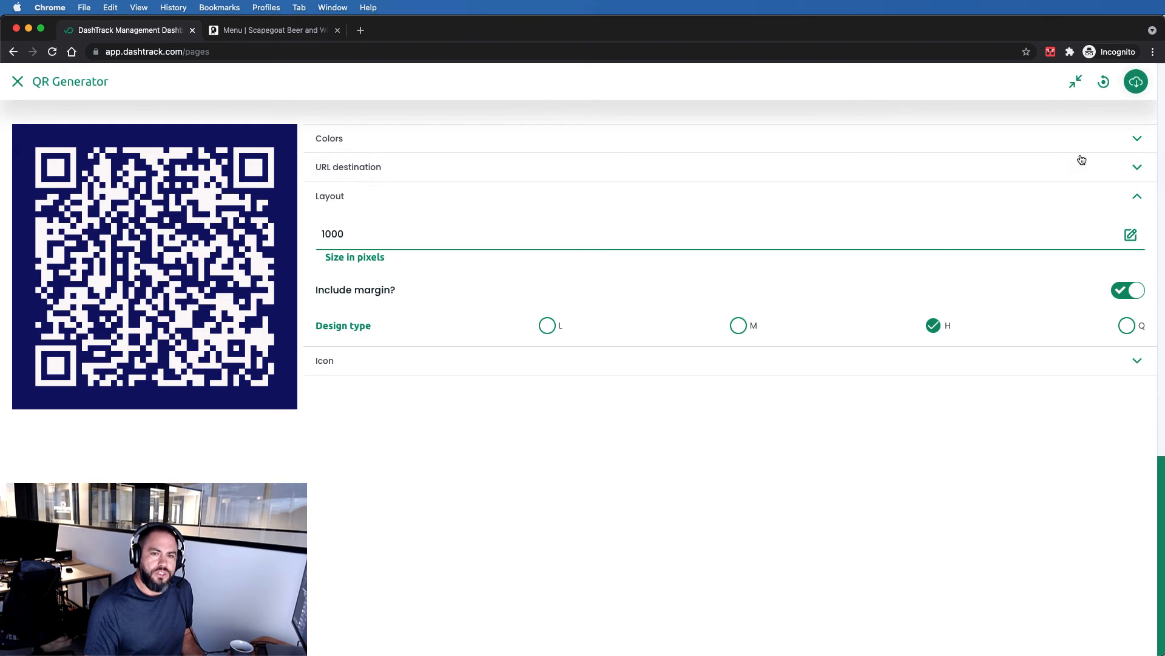
Step: Reset the QR code's custom colors, margin and design type to the defaults and collapse the layout settings
click(1104, 81)
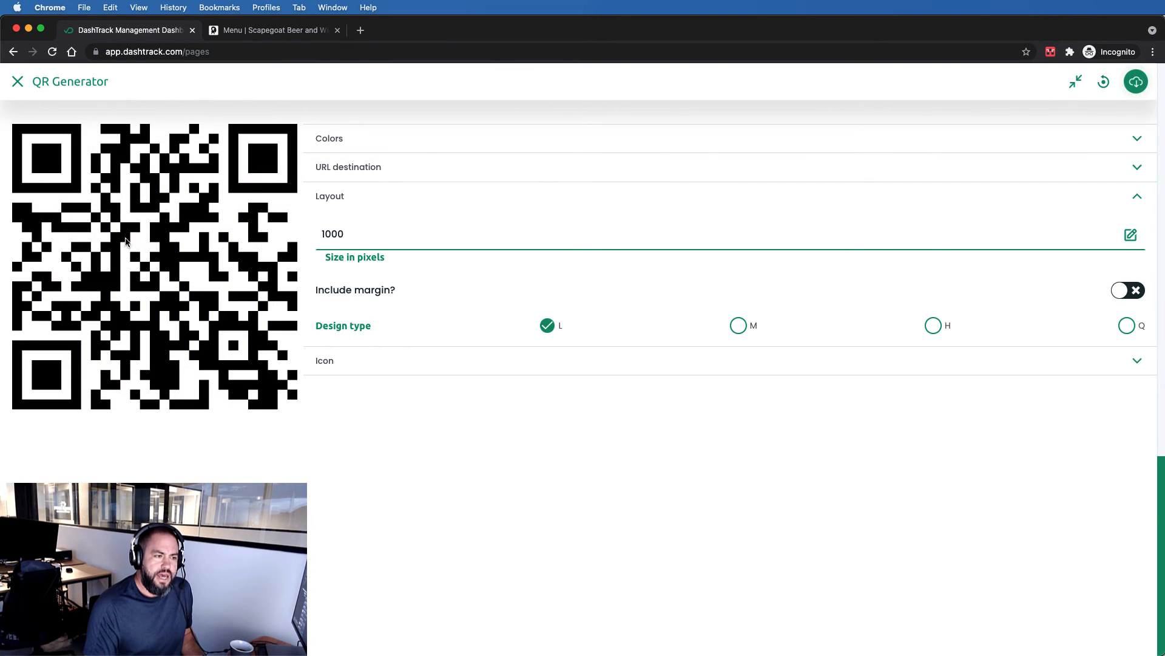
click(359, 200)
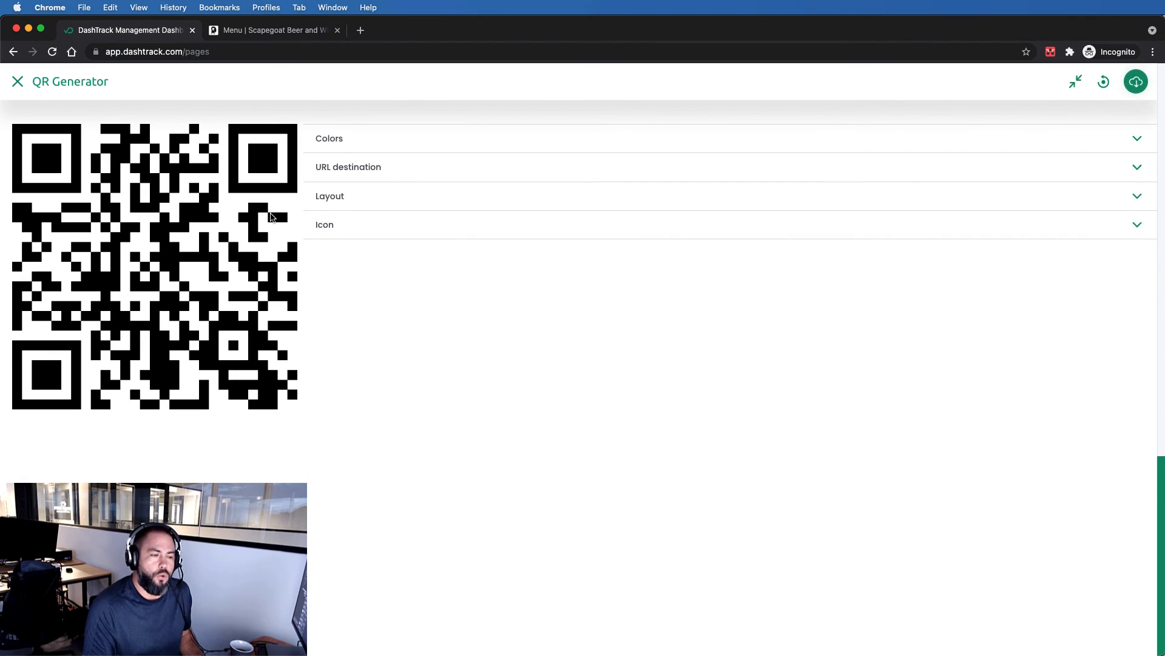
Step: Enable icon embedding, replace the uploaded icon with goat-icon.png from the goat folder in Finder, and collapse the icon settings
click(397, 229)
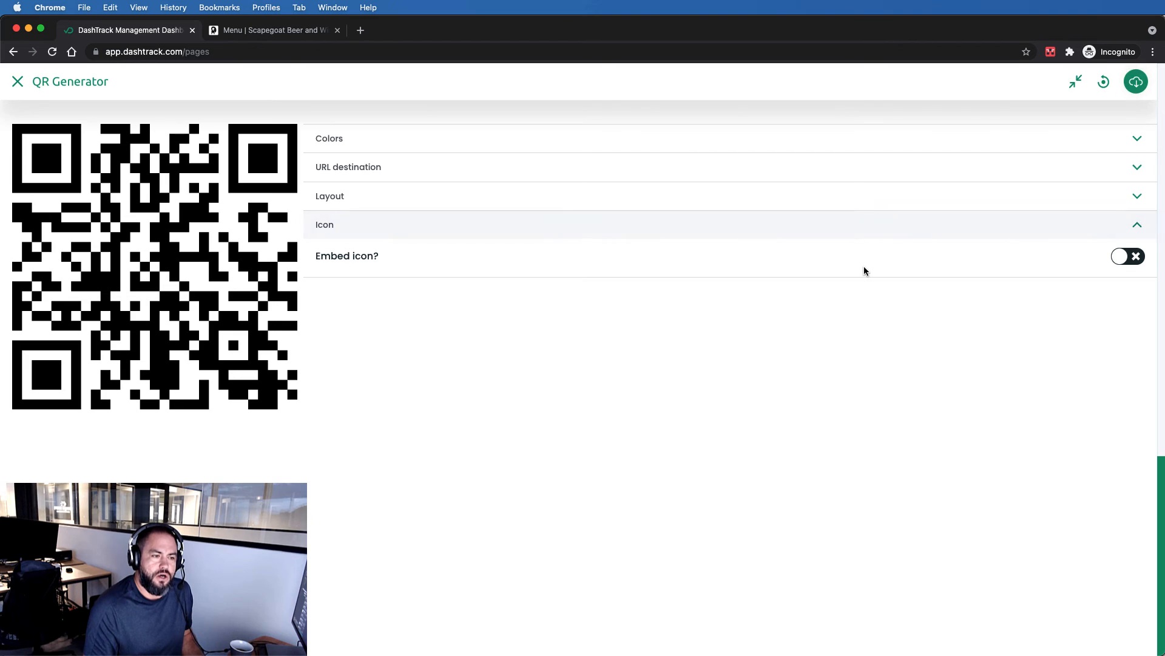
click(1131, 261)
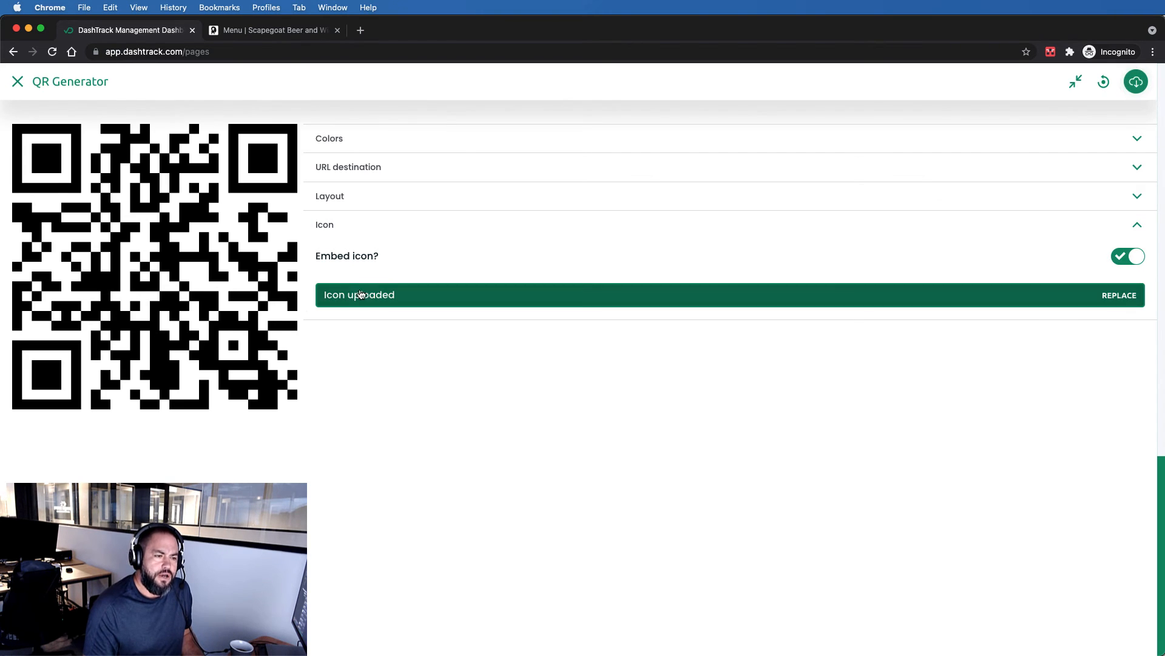
click(1116, 297)
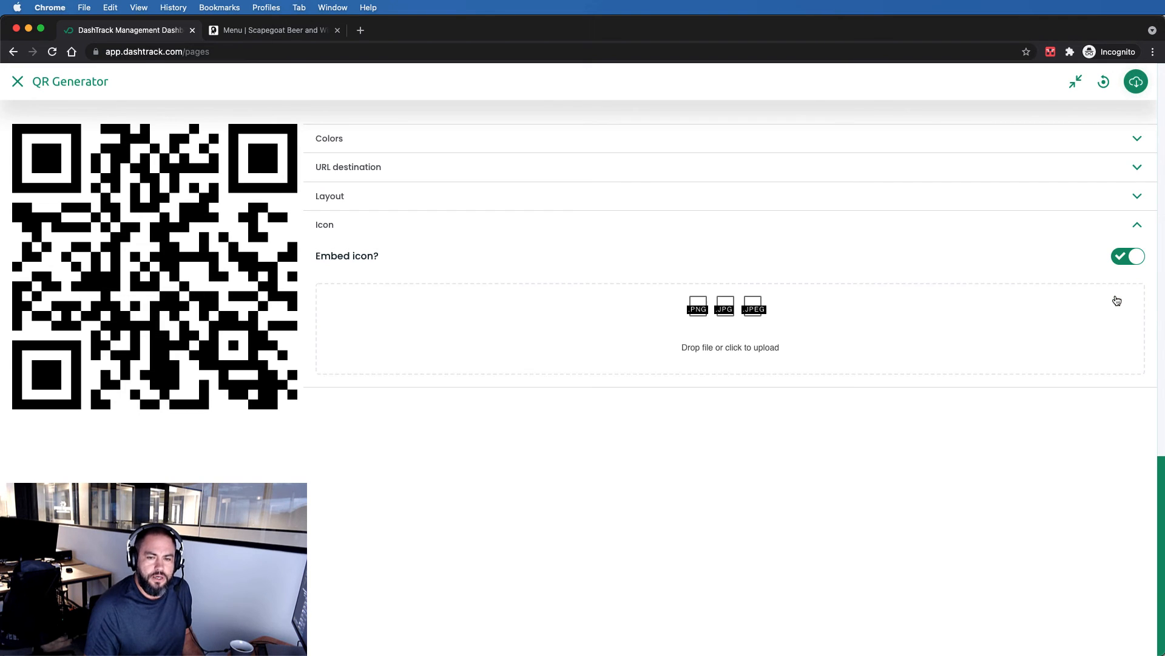
key(super+Tab)
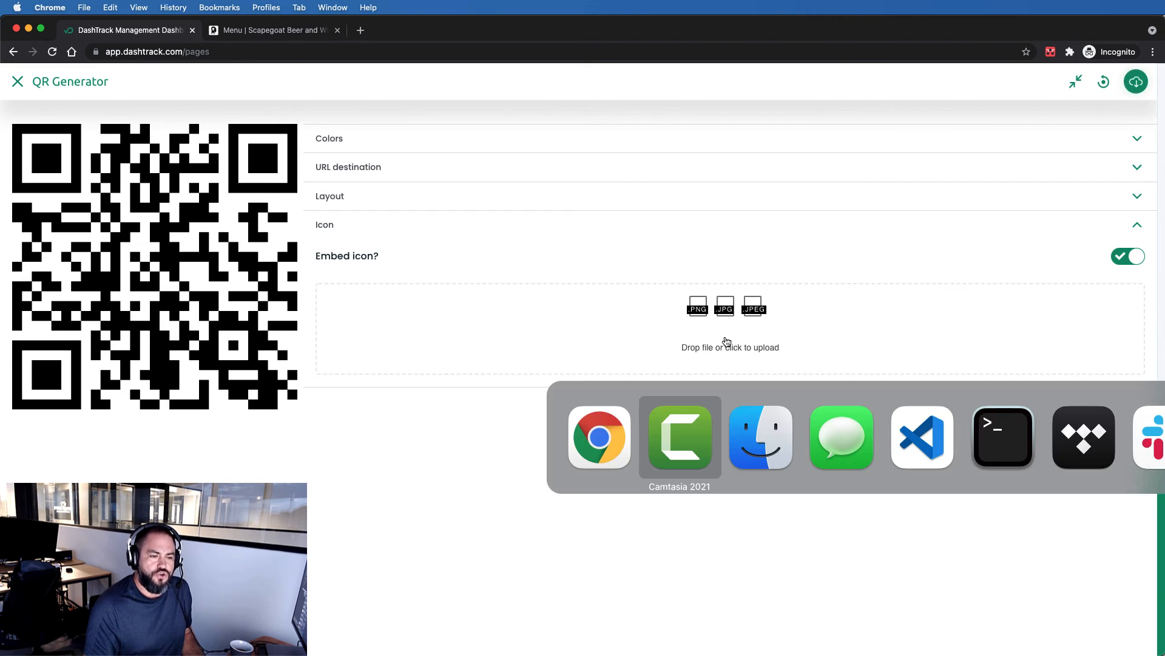
key(super+Tab)
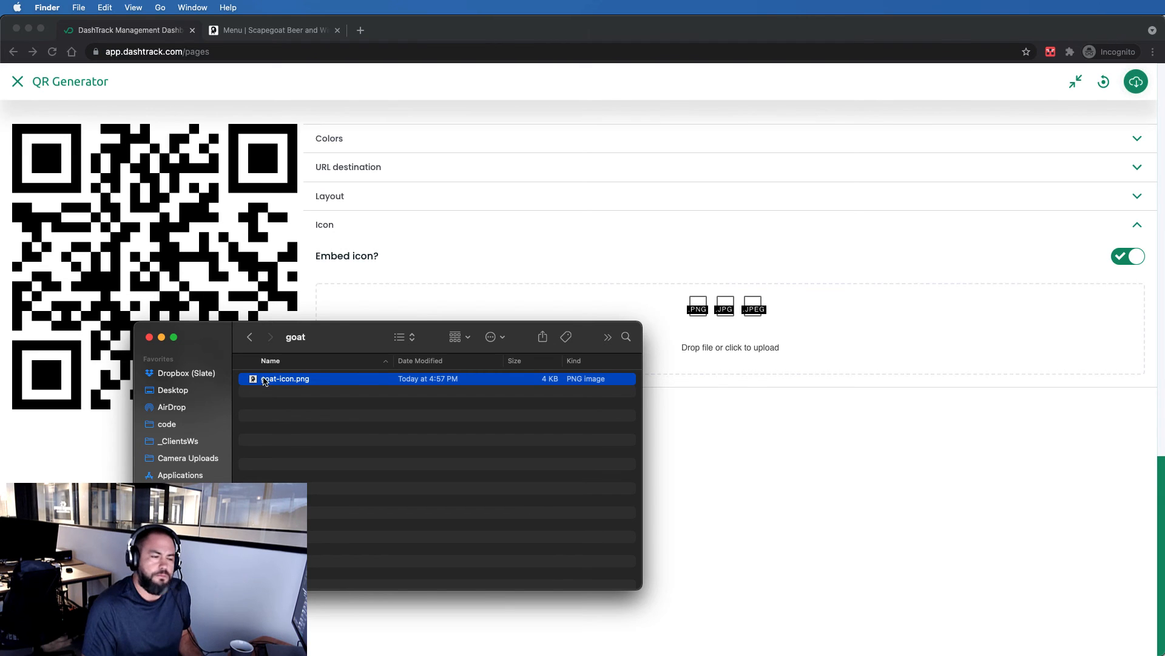
drag(272, 381, 773, 342)
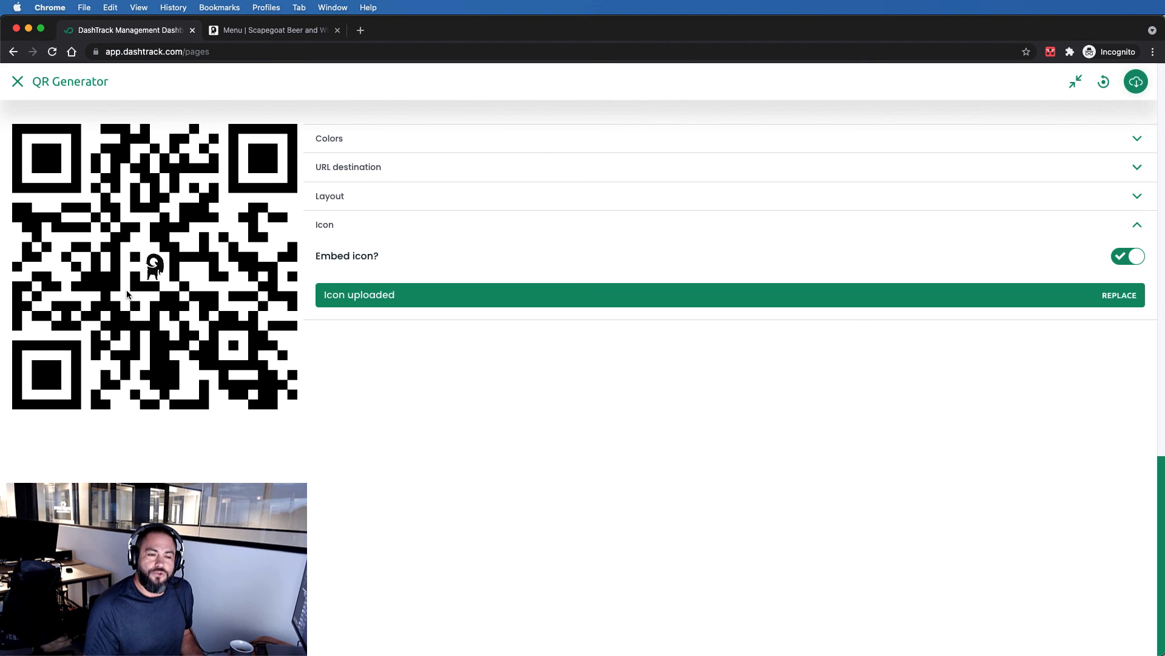
click(401, 226)
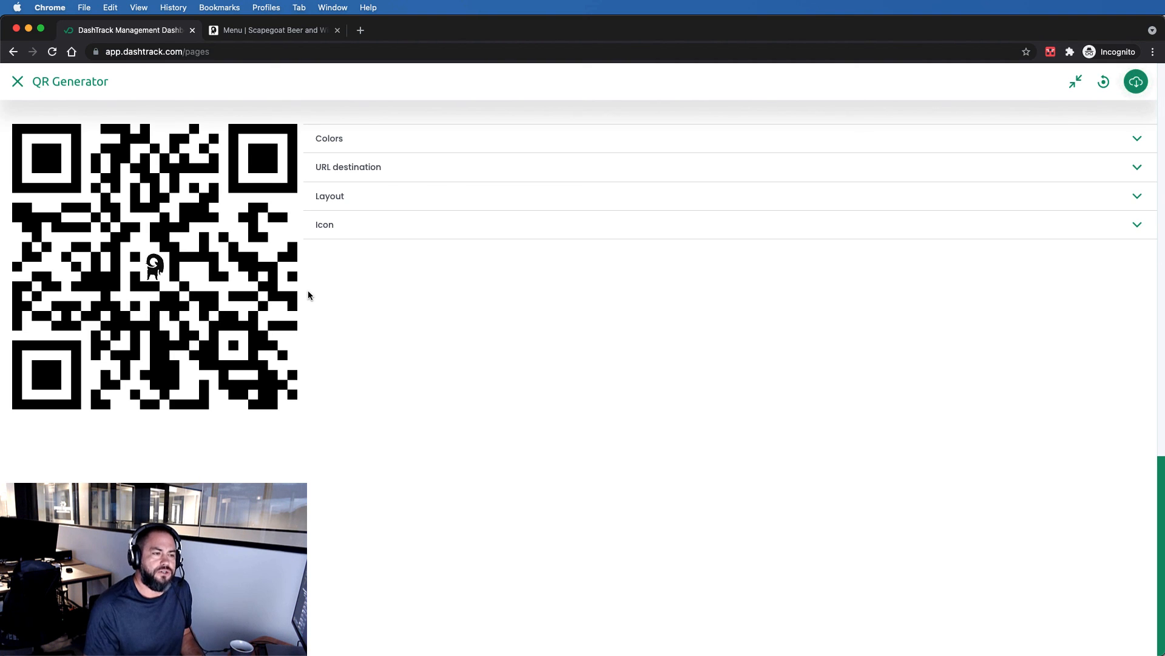
Step: Download the QR code and open the downloaded image Menu-qr-code.png in Preview
click(1137, 84)
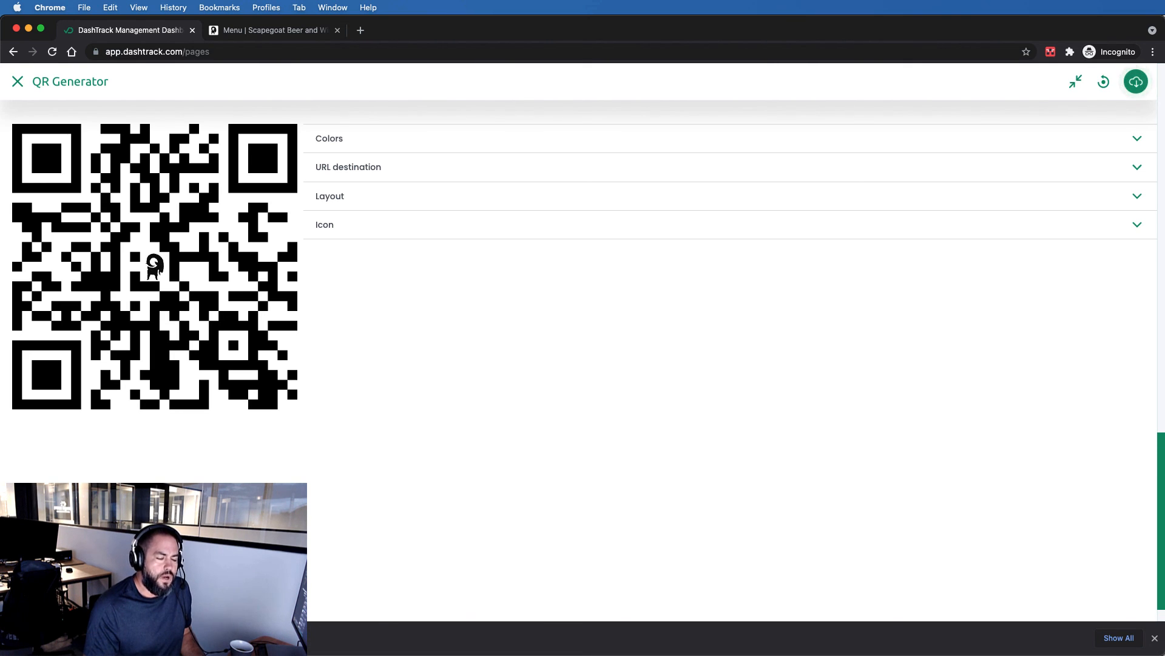
click(61, 638)
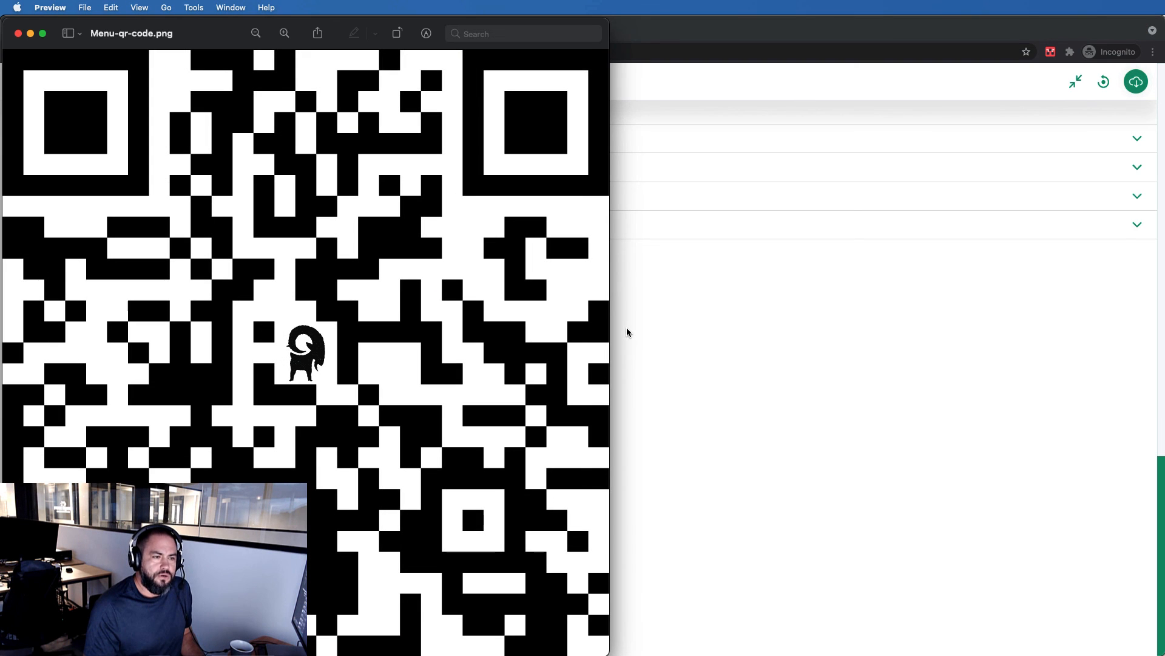